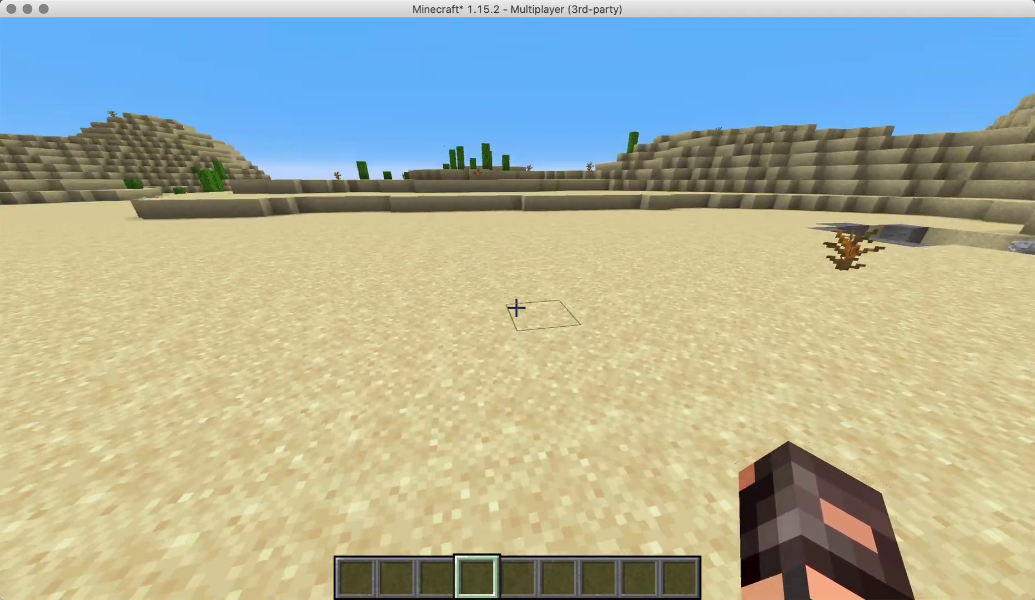
Take bedrock from the creative inventory and set it in place of a desert sand block.
{"action": "key", "text": "e"}
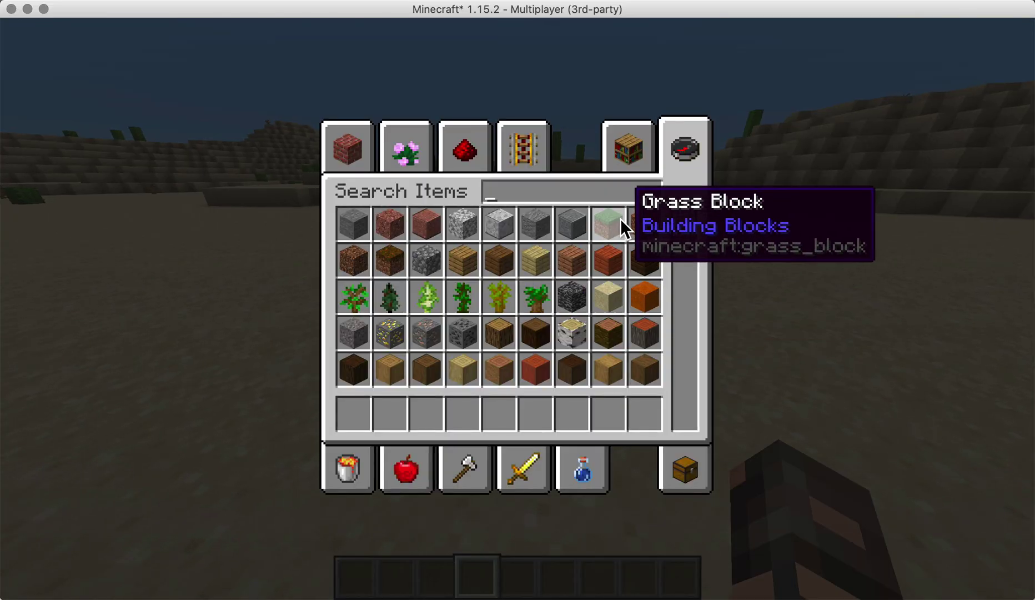
{"action": "left_click", "coordinate": [575, 299]}
{"action": "left_click", "coordinate": [532, 411]}
{"action": "key", "text": "e"}
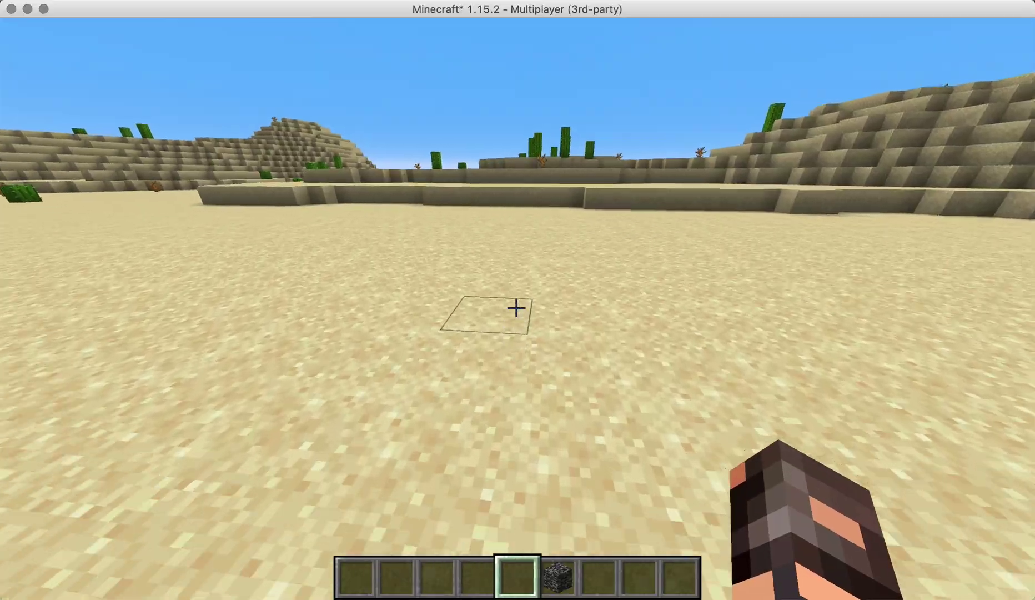
{"action": "scroll", "coordinate": [516, 308], "scroll_direction": "down", "scroll_amount": 2}
{"action": "scroll", "coordinate": [516, 308], "scroll_direction": "up", "scroll_amount": 1}
{"action": "left_click", "coordinate": [517, 308]}
{"action": "right_click", "coordinate": [516, 308]}
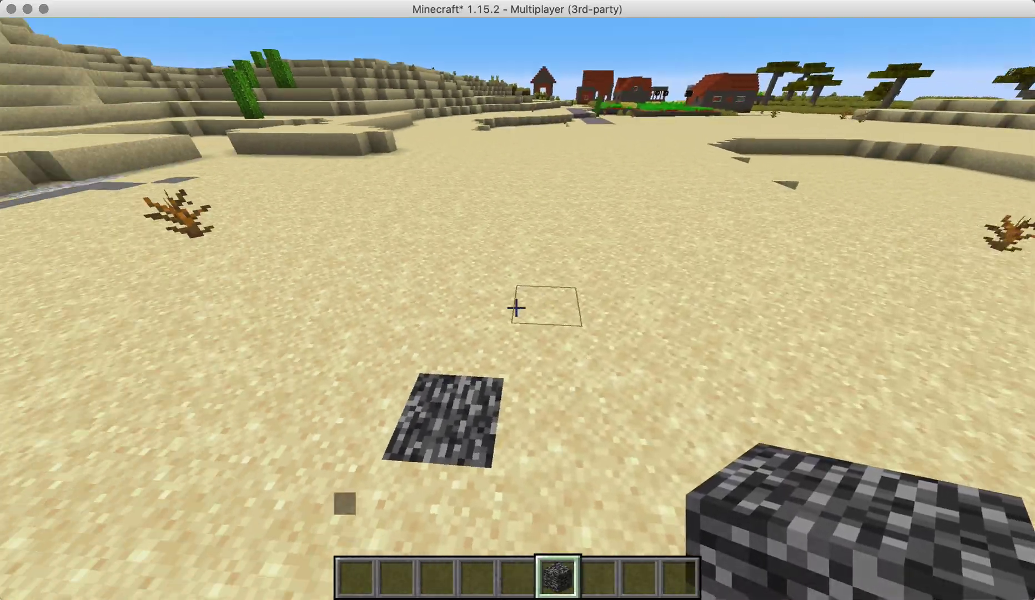
Search 'sig', take a birch sign and place it with blank text on the bedrock.
{"action": "type", "text": "es"}
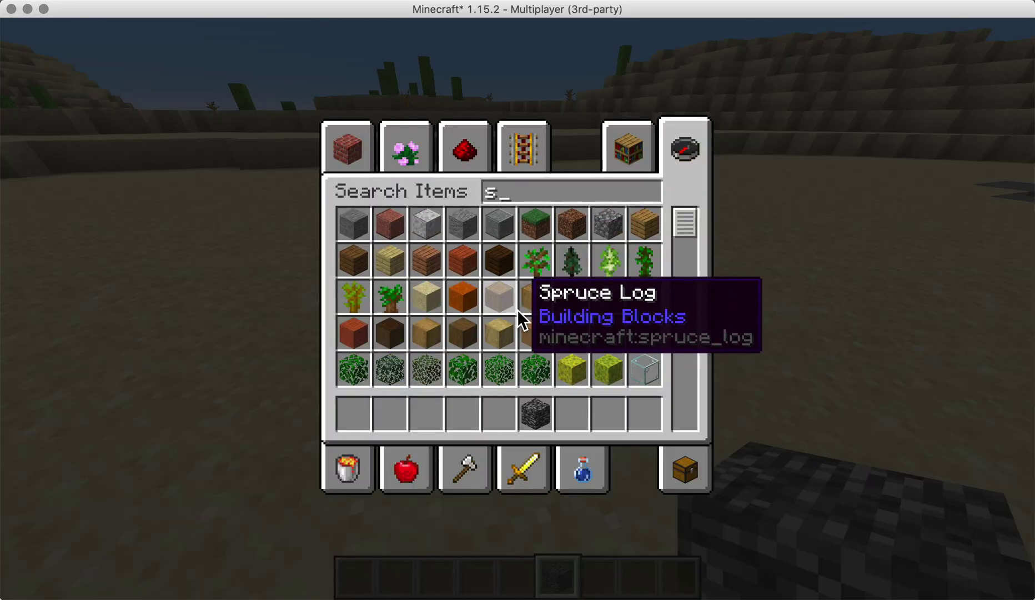
{"action": "type", "text": "ig"}
{"action": "left_click", "coordinate": [437, 223]}
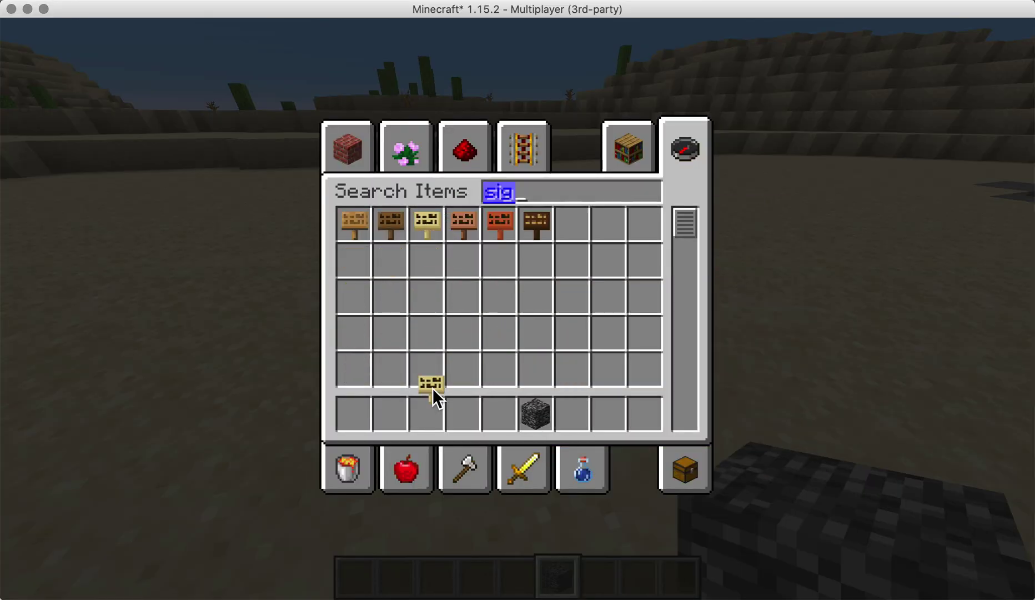
{"action": "left_click", "coordinate": [429, 408]}
{"action": "key", "text": "e"}
{"action": "key", "text": "2"}
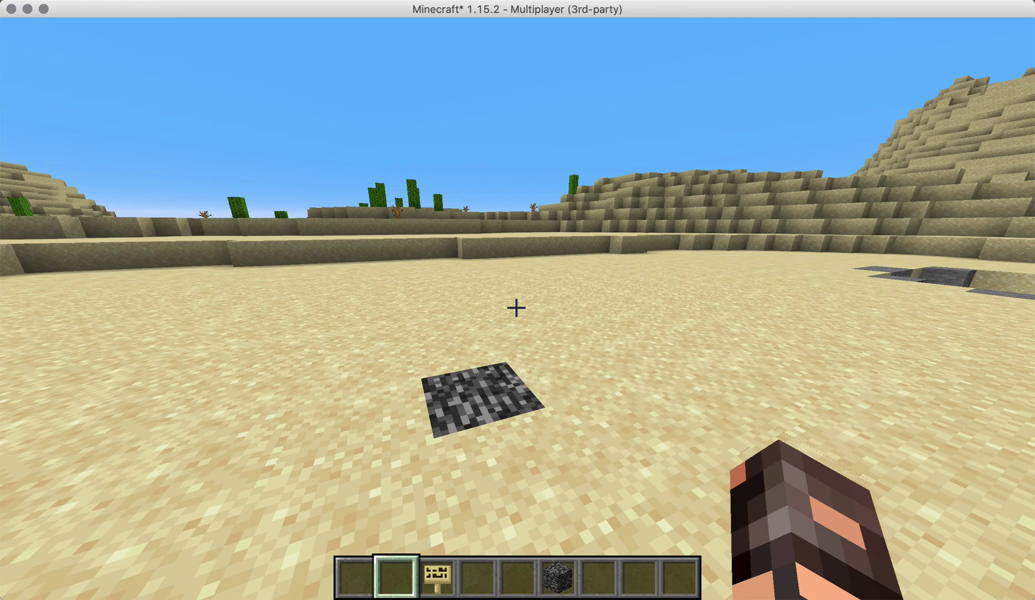
{"action": "key", "text": "3"}
{"action": "right_click", "coordinate": [516, 307]}
{"action": "left_click", "coordinate": [527, 424]}
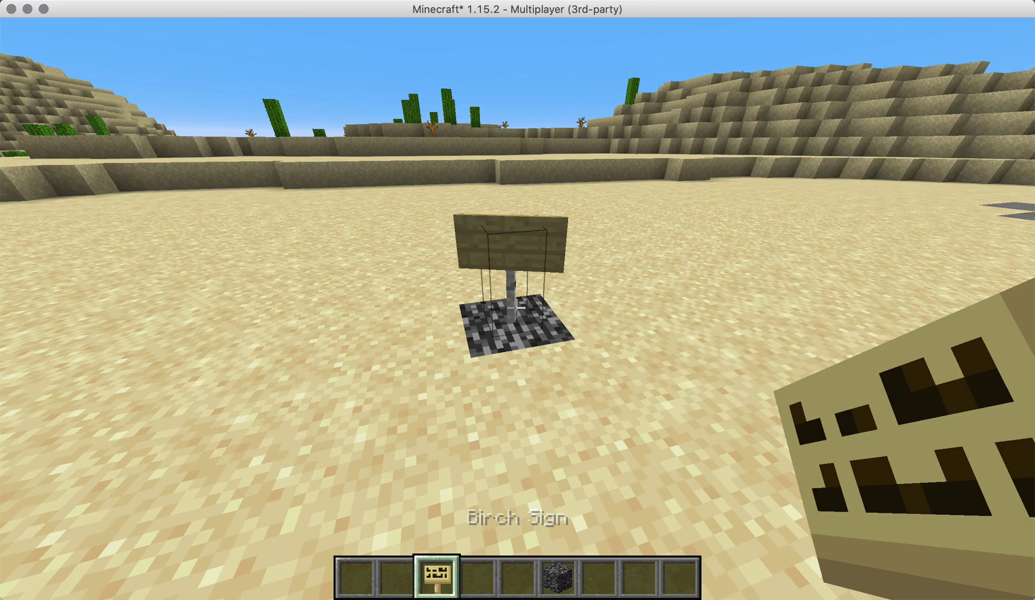
Create a new interactive command named sellstone through /cmi ic.
{"action": "key", "text": "slash"}
{"action": "type", "text": "c"}
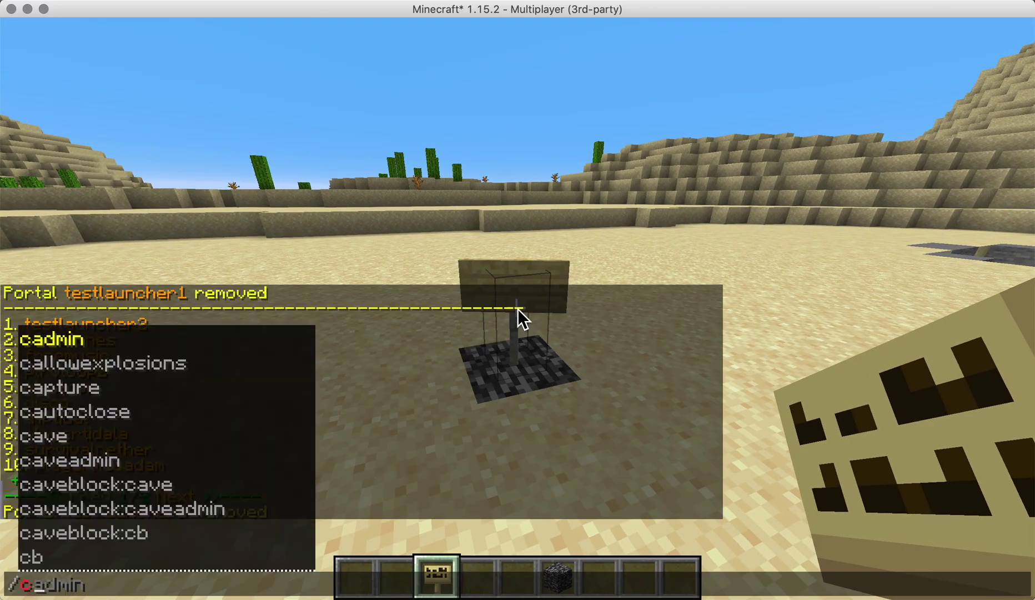
{"action": "type", "text": "mi ic"}
{"action": "key", "text": "Return"}
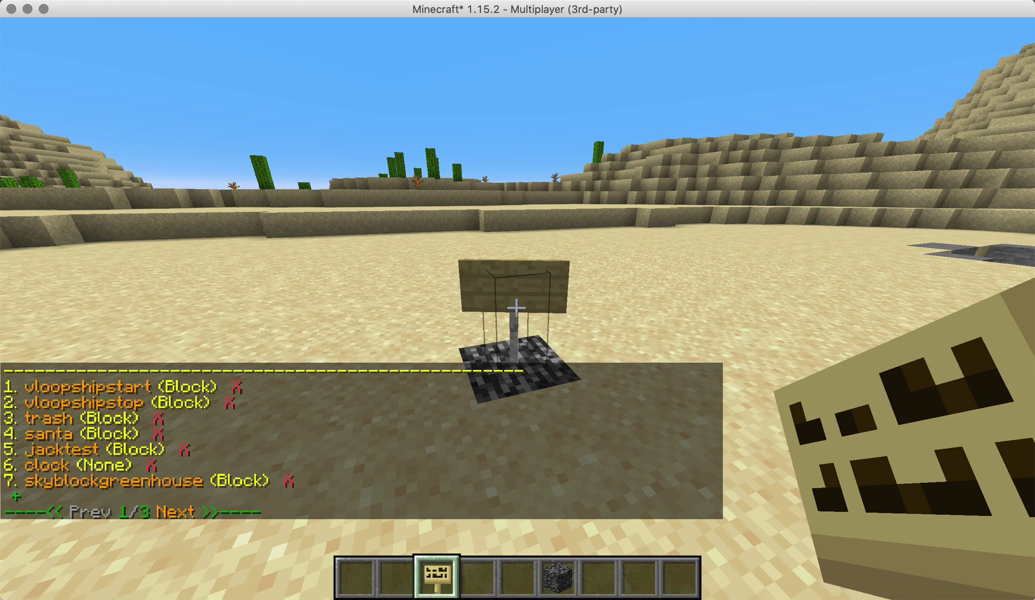
{"action": "key", "text": "t"}
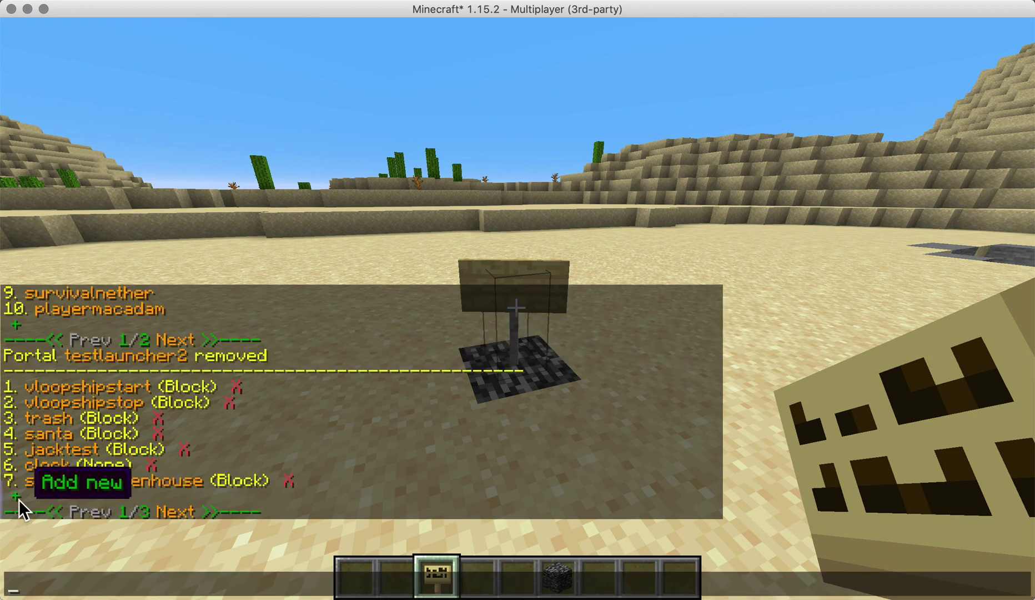
{"action": "left_click", "coordinate": [18, 499]}
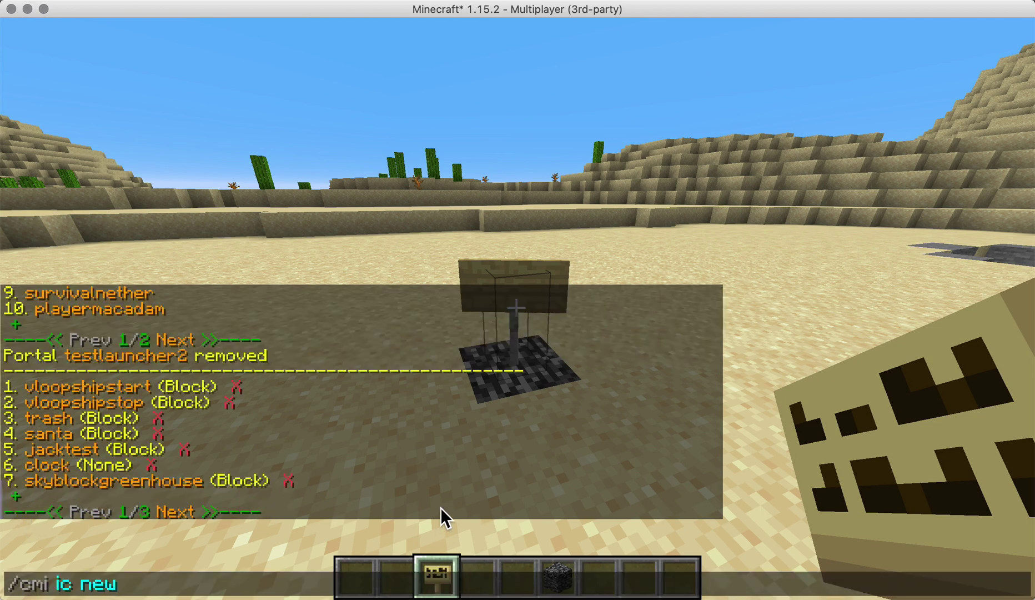
{"action": "type", "text": " sell"}
{"action": "type", "text": "stone"}
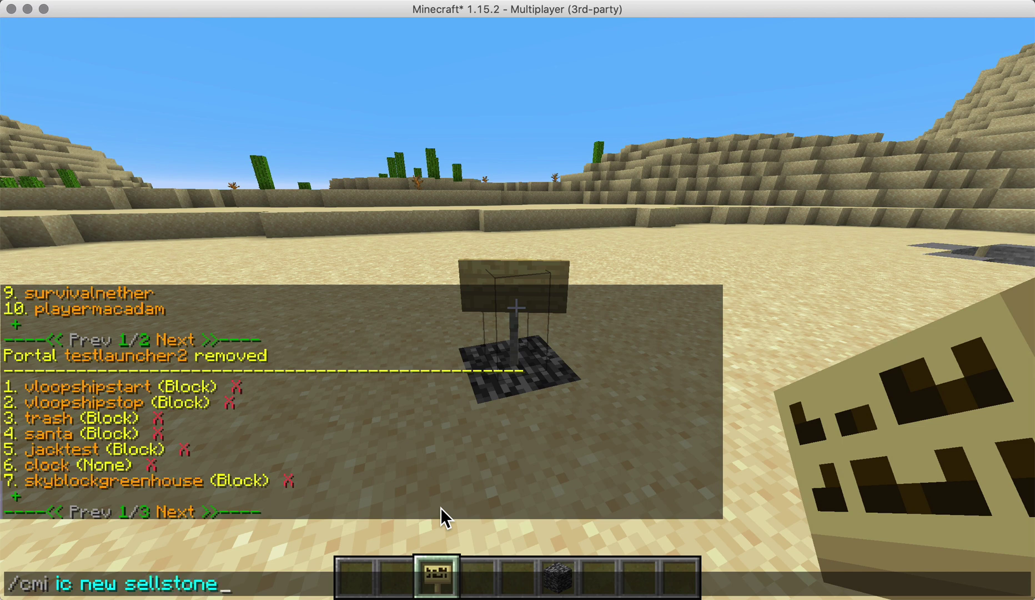
{"action": "key", "text": "Return"}
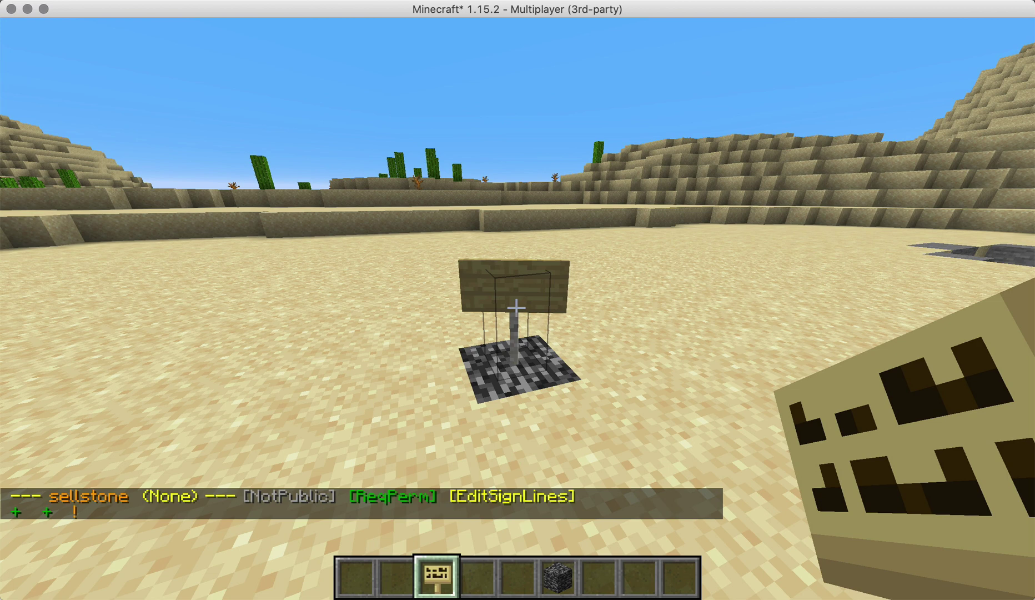
Link the birch sign block to sellstone and begin adding its first command line.
{"action": "key", "text": "t"}
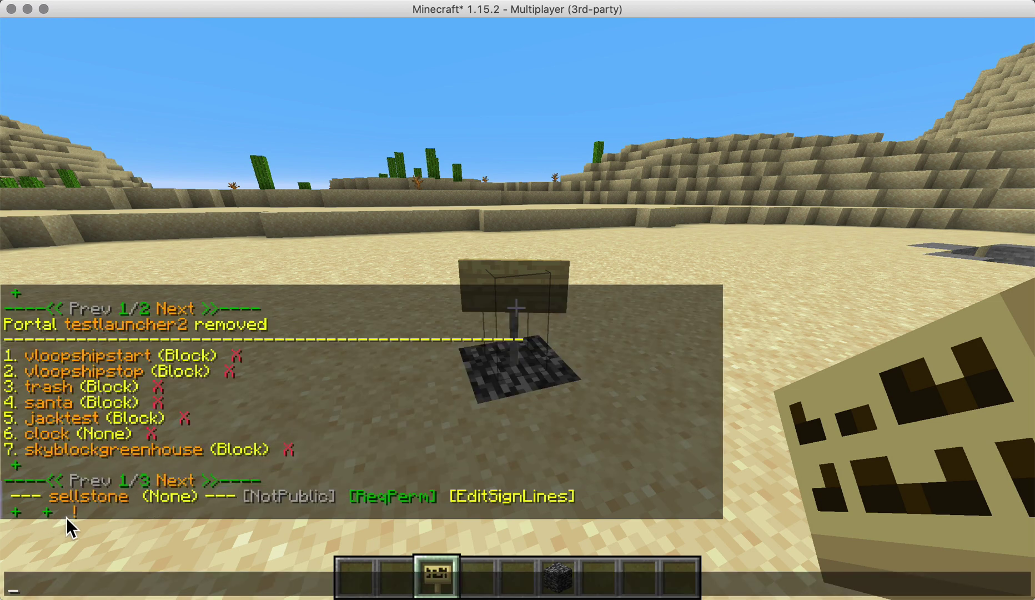
{"action": "left_click", "coordinate": [11, 514]}
{"action": "type", "text": "dw"}
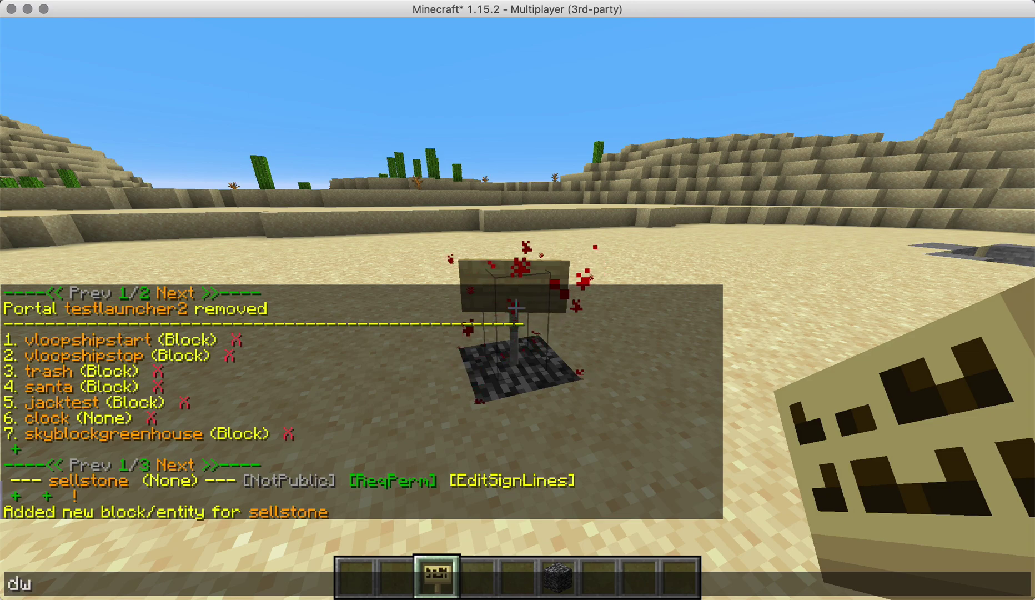
{"action": "key", "text": "BackSpace"}
{"action": "key", "text": "Escape"}
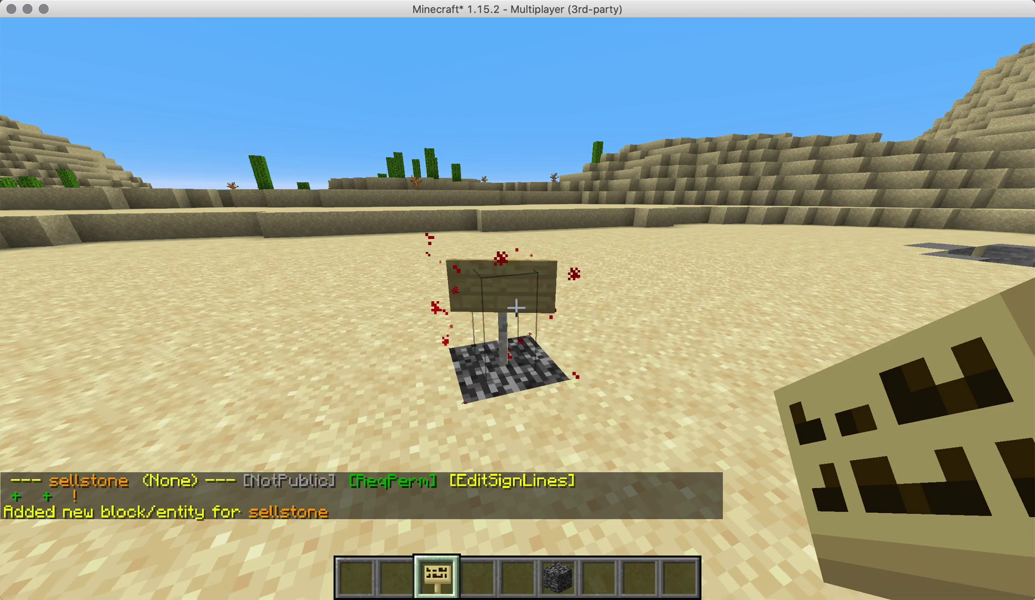
{"action": "key", "text": "s"}
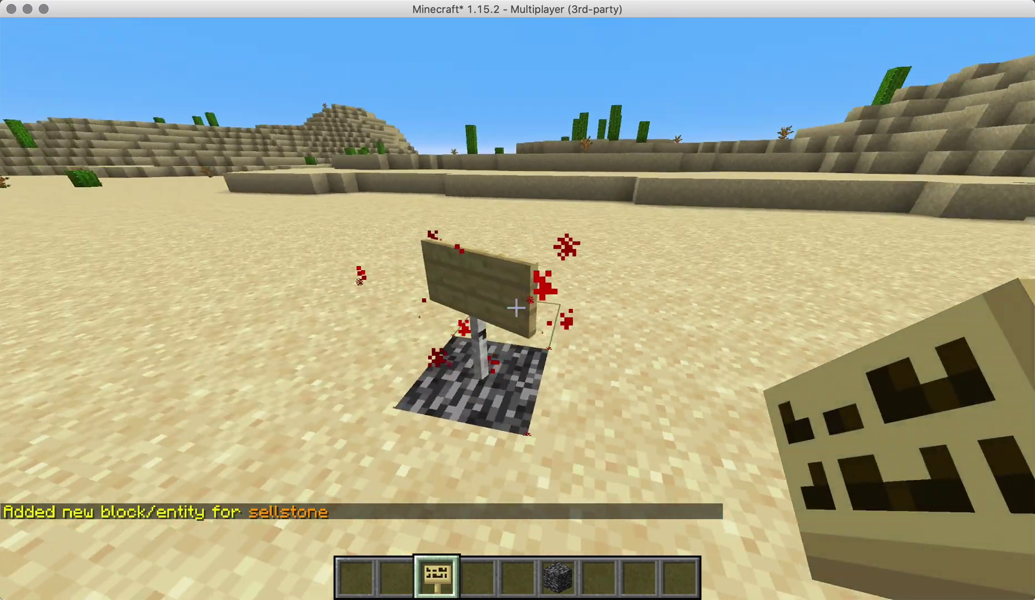
{"action": "key", "text": "w"}
{"action": "key", "text": "t"}
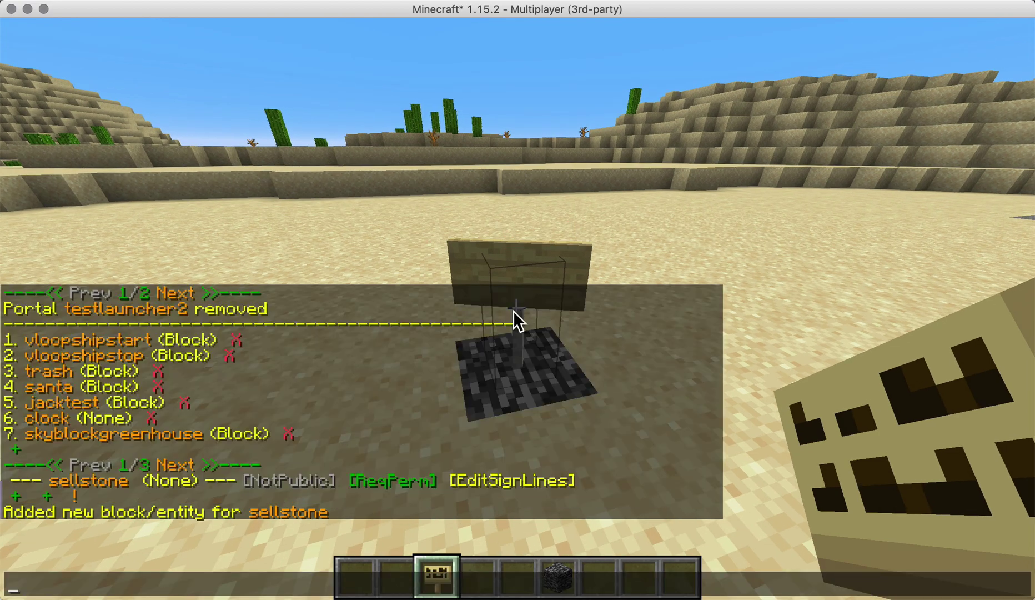
{"action": "left_click", "coordinate": [74, 498]}
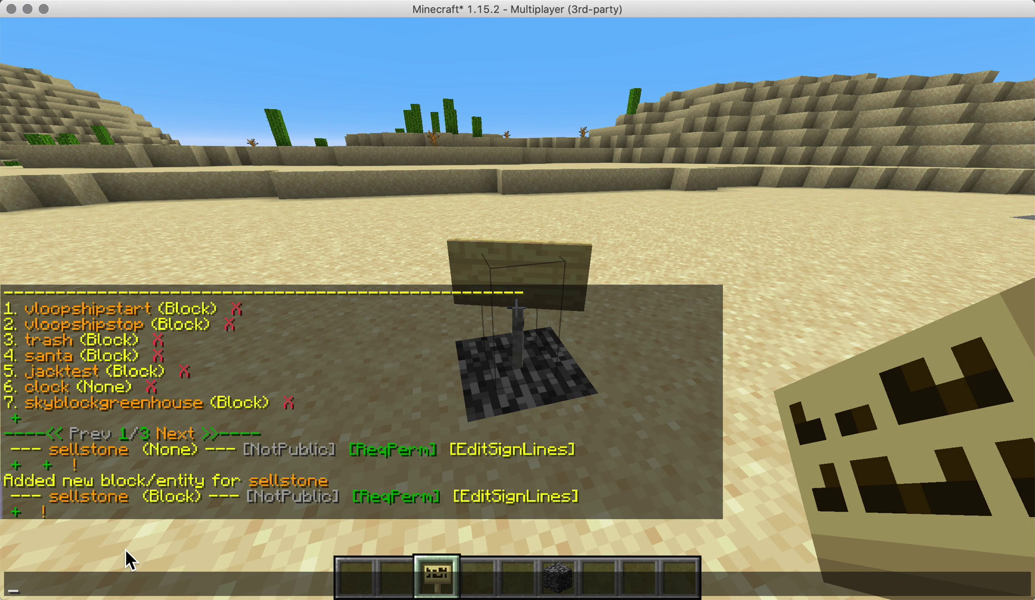
{"action": "left_click", "coordinate": [18, 512]}
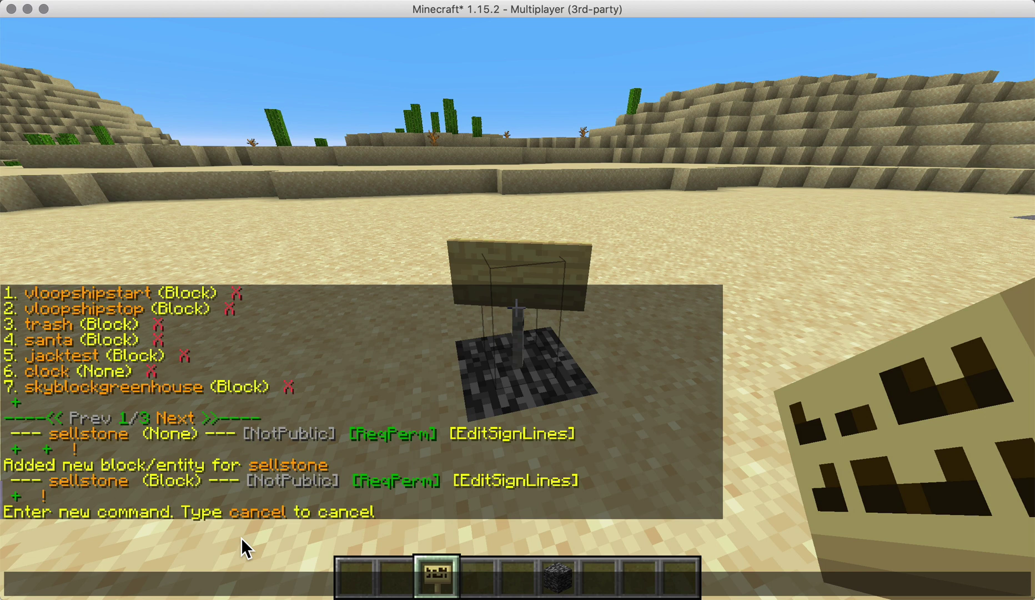
Open the Zrips website's CMI Specialized Commands page in a new browser tab.
{"action": "key", "text": "super+Tab"}
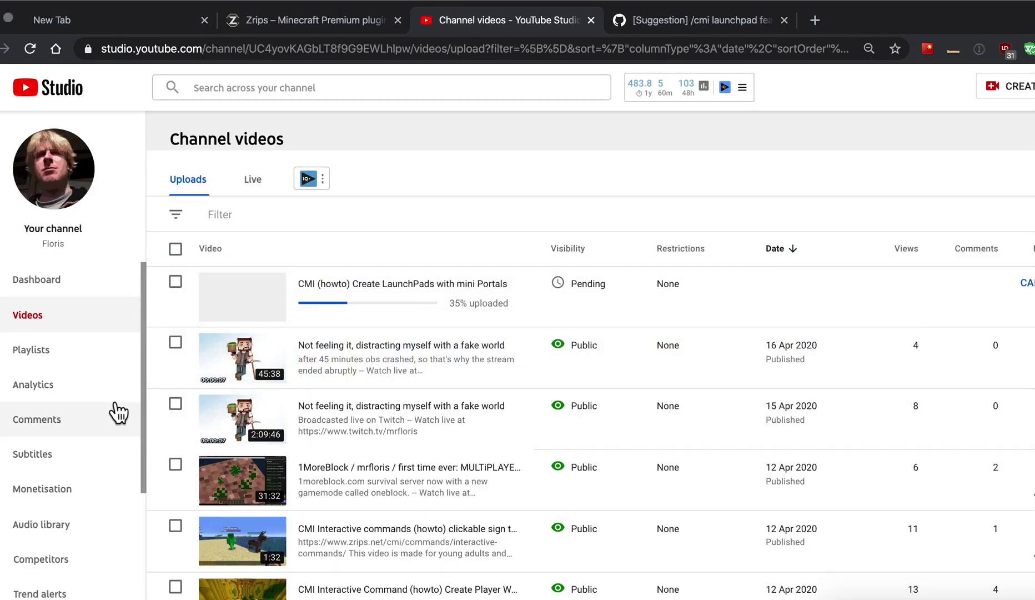
{"action": "key", "text": "super+t"}
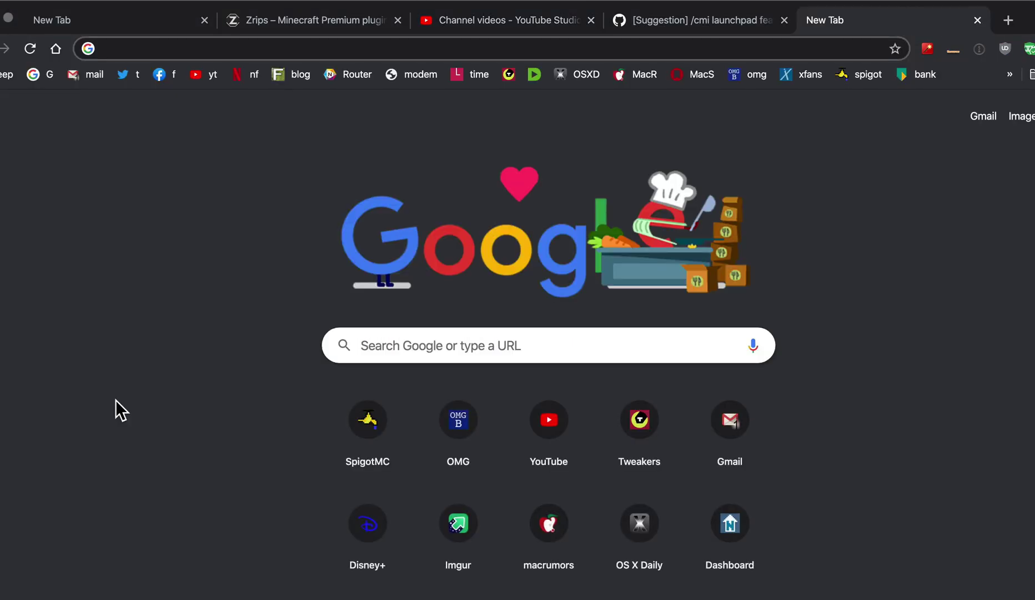
{"action": "left_click", "coordinate": [292, 29]}
{"action": "mouse_move", "coordinate": [438, 91]}
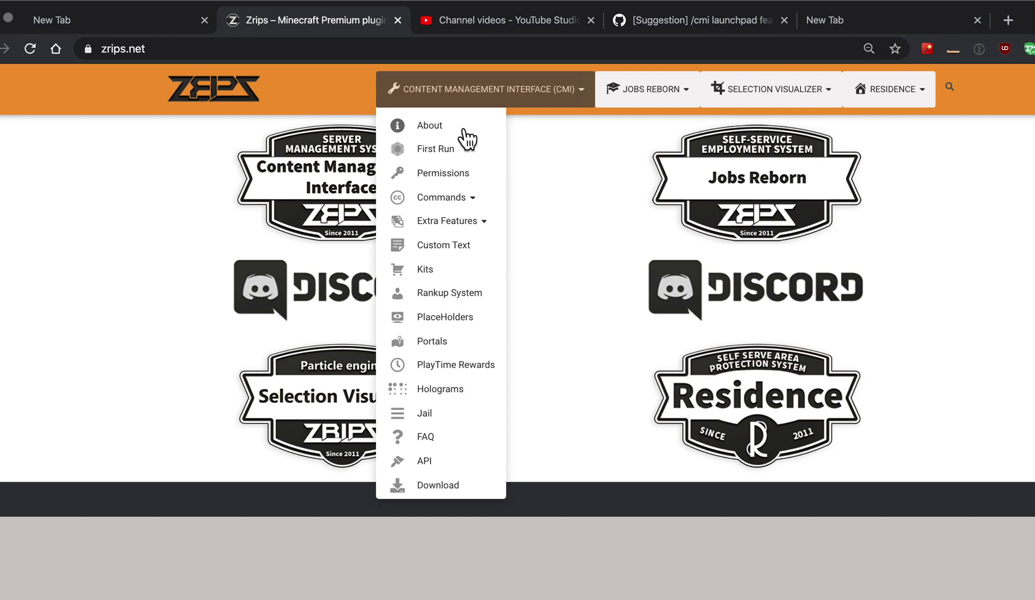
{"action": "mouse_move", "coordinate": [455, 197]}
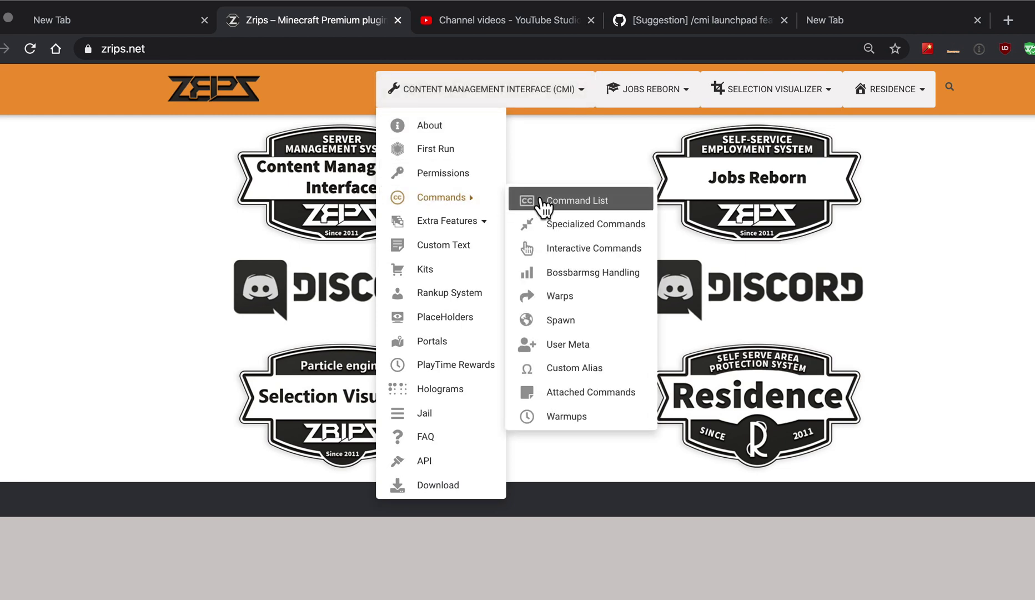
{"action": "left_click", "coordinate": [567, 225]}
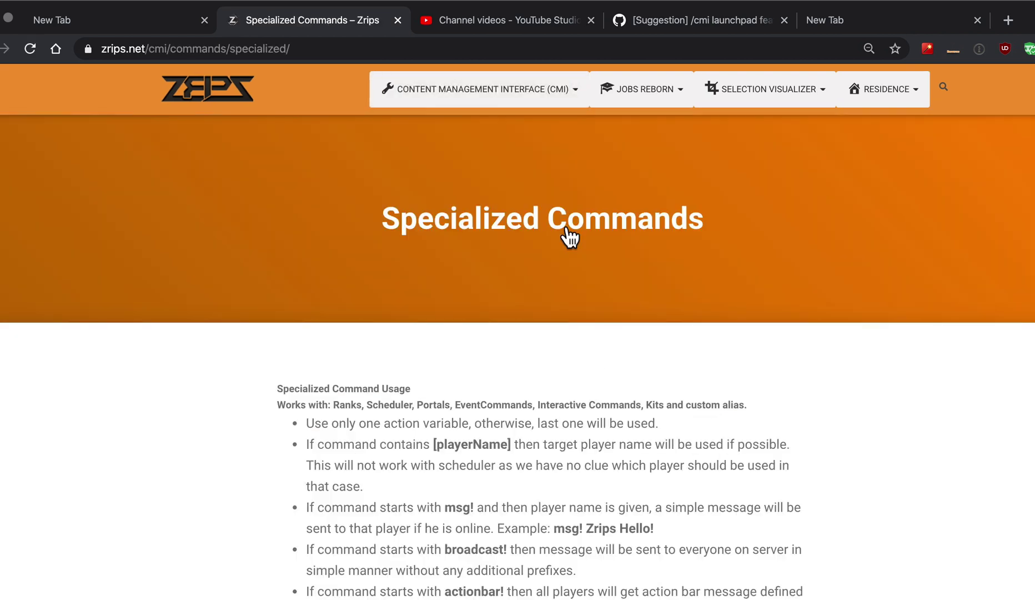
Scroll to the Extra list and select the moneycost:[value][?][#]! syntax line.
{"action": "scroll", "coordinate": [500, 328], "scroll_direction": "down", "scroll_amount": 10}
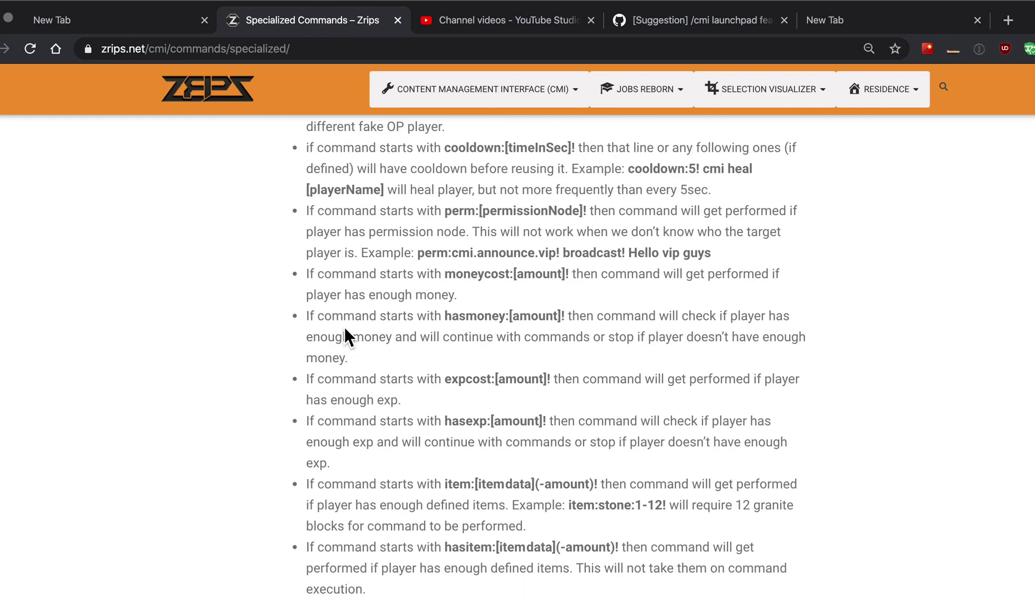
{"action": "scroll", "coordinate": [345, 333], "scroll_direction": "down", "scroll_amount": 4}
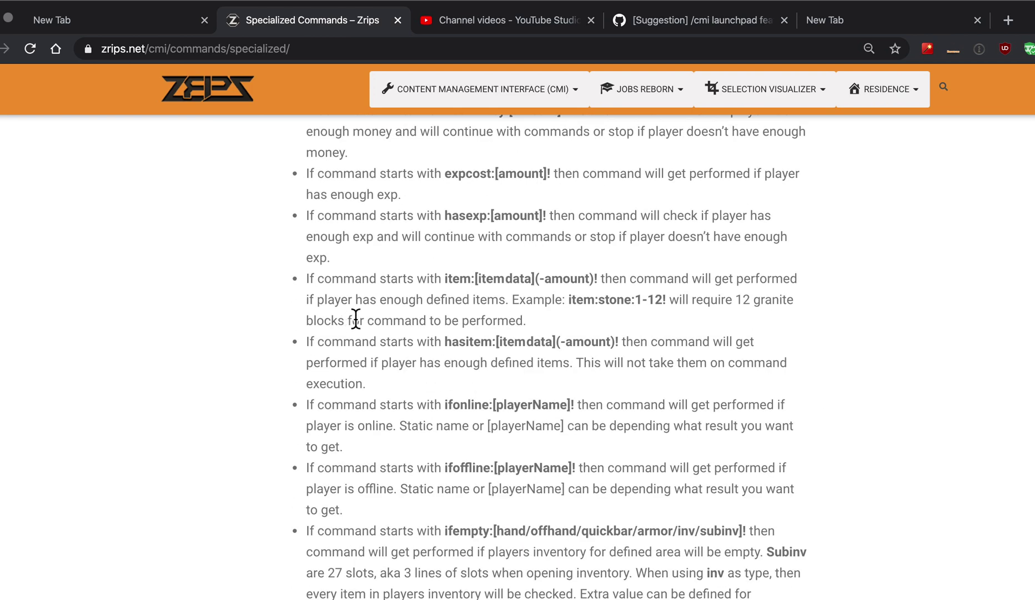
{"action": "scroll", "coordinate": [352, 322], "scroll_direction": "up", "scroll_amount": 1}
{"action": "scroll", "coordinate": [365, 321], "scroll_direction": "up", "scroll_amount": 2}
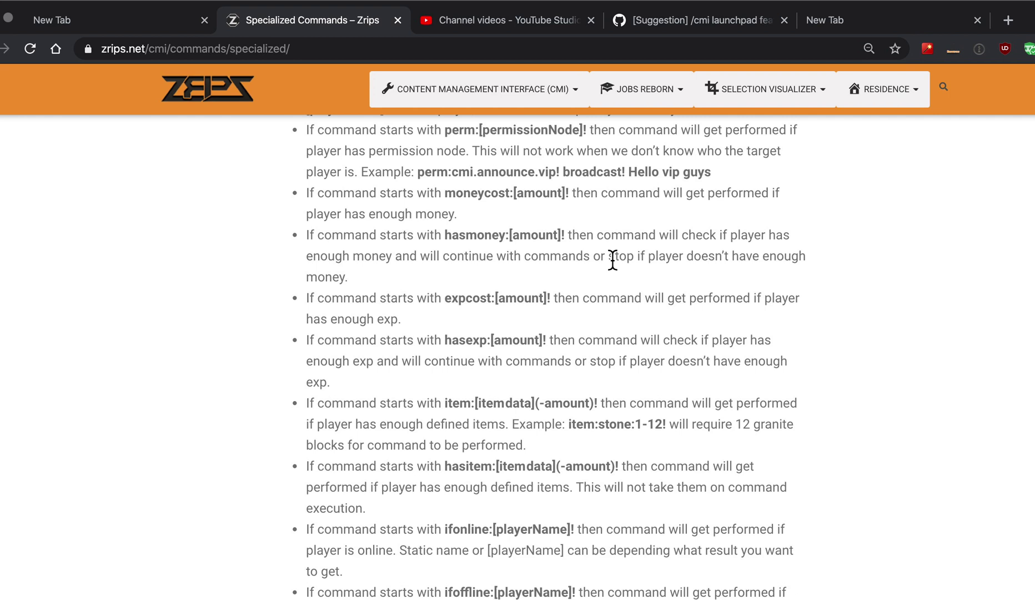
{"action": "scroll", "coordinate": [575, 266], "scroll_direction": "up", "scroll_amount": 1}
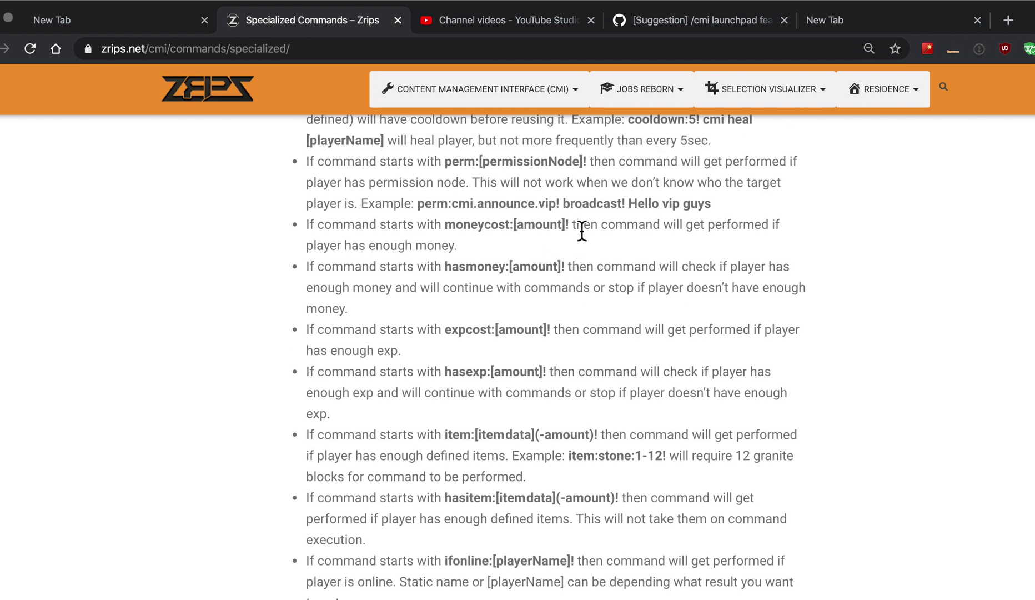
{"action": "scroll", "coordinate": [544, 299], "scroll_direction": "down", "scroll_amount": 10}
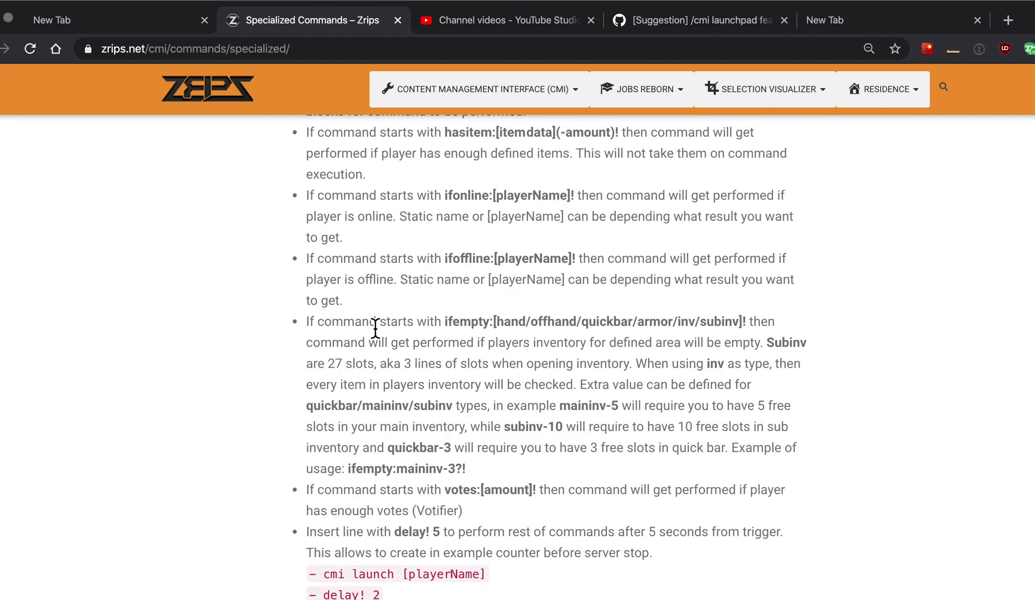
{"action": "scroll", "coordinate": [364, 334], "scroll_direction": "down", "scroll_amount": 8}
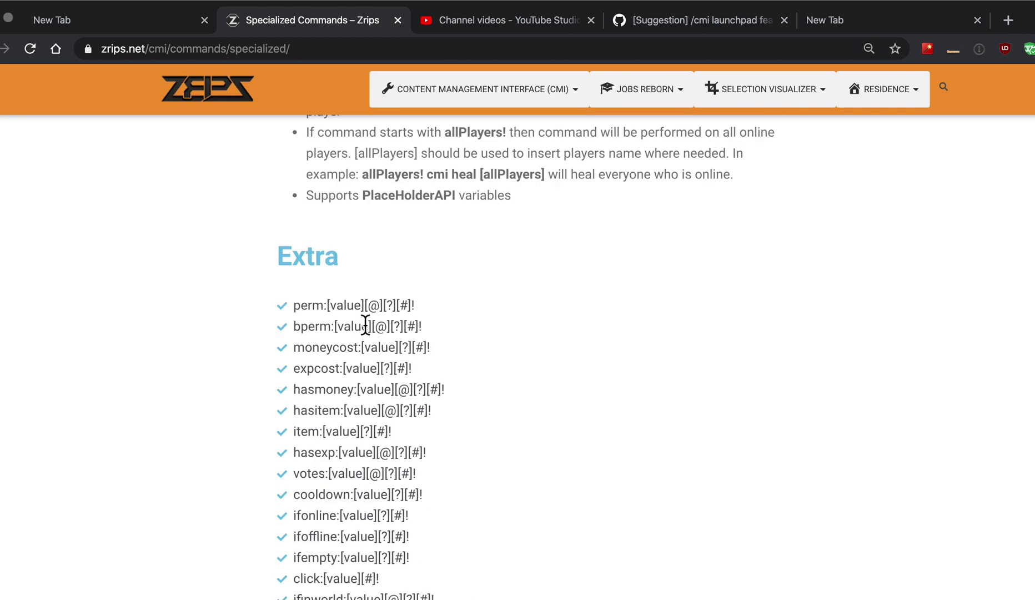
{"action": "scroll", "coordinate": [365, 325], "scroll_direction": "down", "scroll_amount": 1}
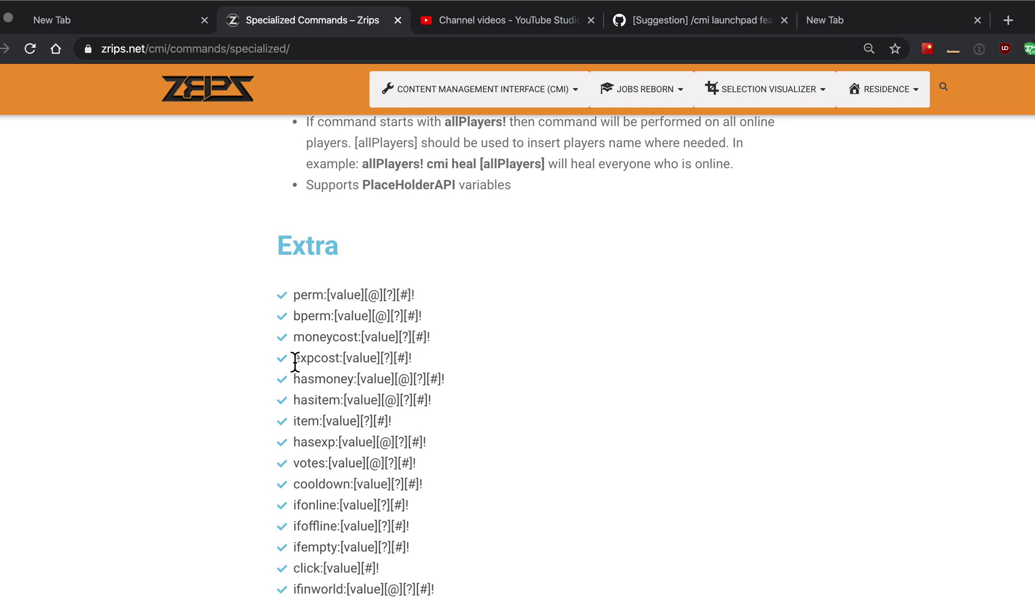
{"action": "left_click_drag", "start_coordinate": [293, 336], "coordinate": [361, 336]}
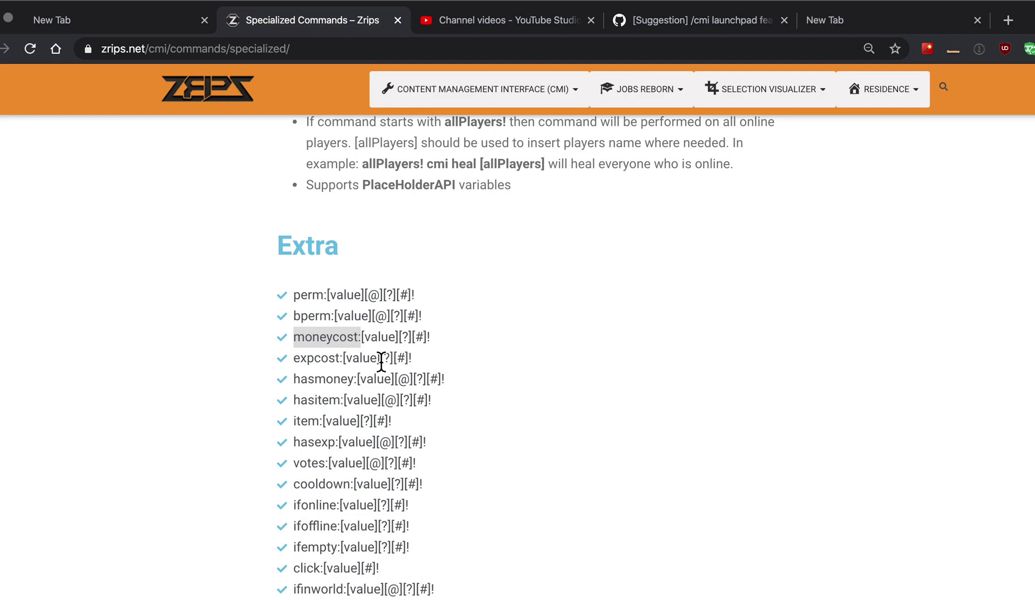
{"action": "left_click_drag", "start_coordinate": [447, 337], "coordinate": [448, 337]}
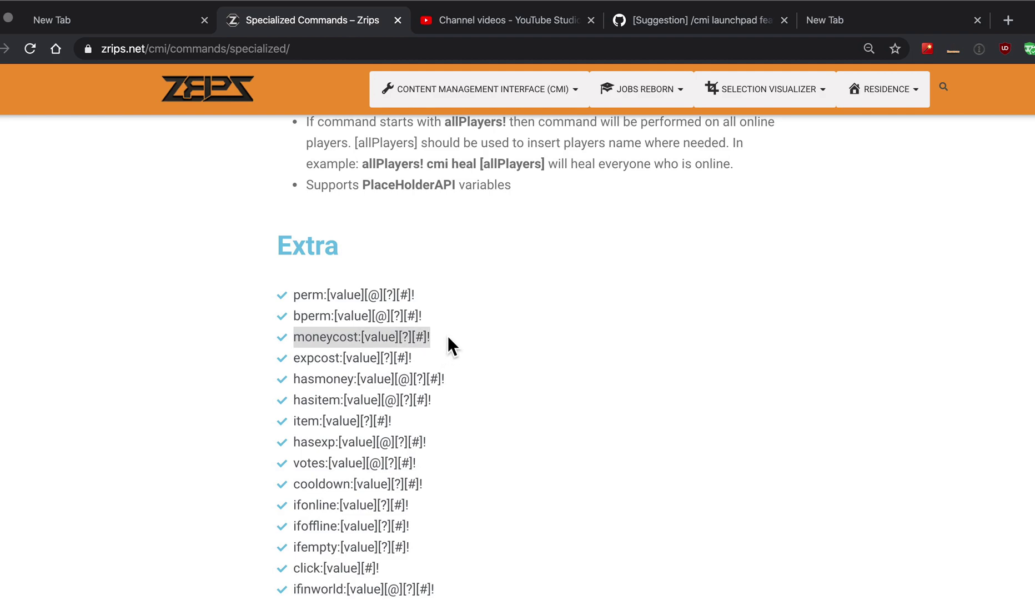
Paste the syntax into chat and complete it as 'moneycost:100?! fromConsole! cmi give [playerName] stone 64'.
{"action": "key", "text": "super+Tab"}
{"action": "type", "text": "moneycost:[value][?][#]!"}
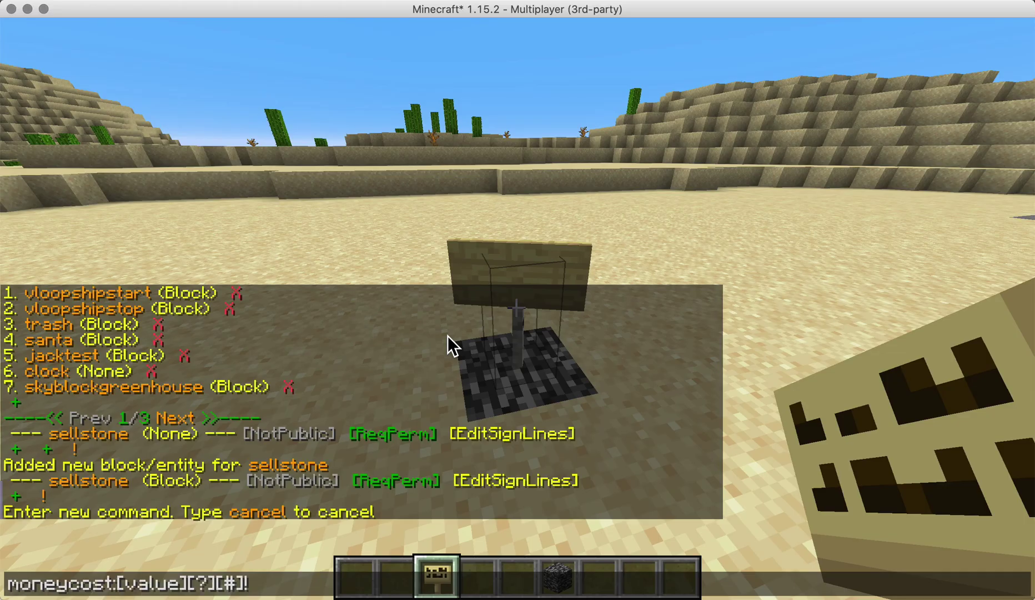
{"action": "key", "text": "BackSpace"}
{"action": "key", "text": "BackSpace"}
{"action": "key", "text": "BackSpace"}
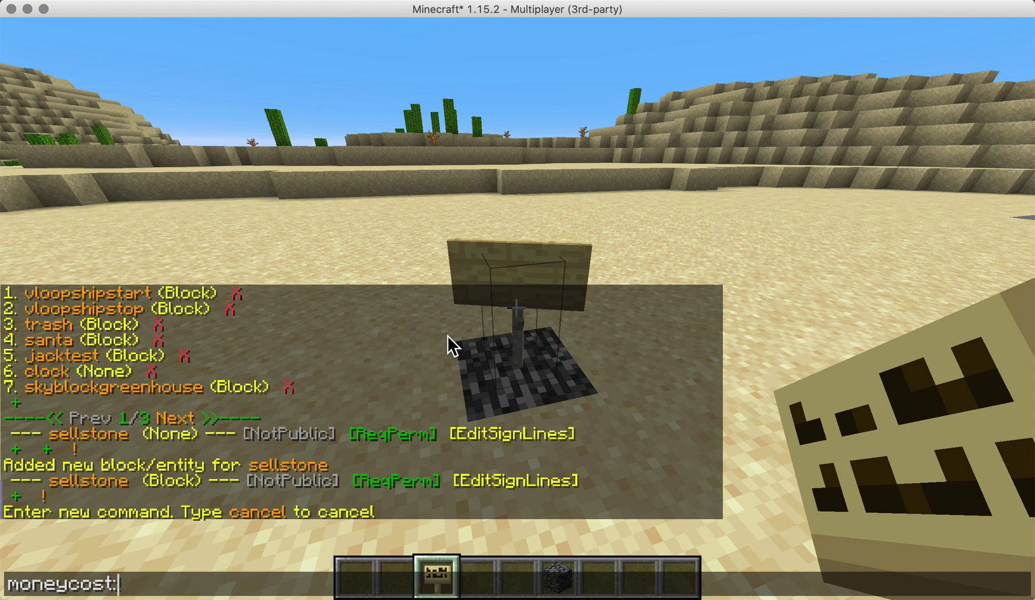
{"action": "type", "text": "100?! "}
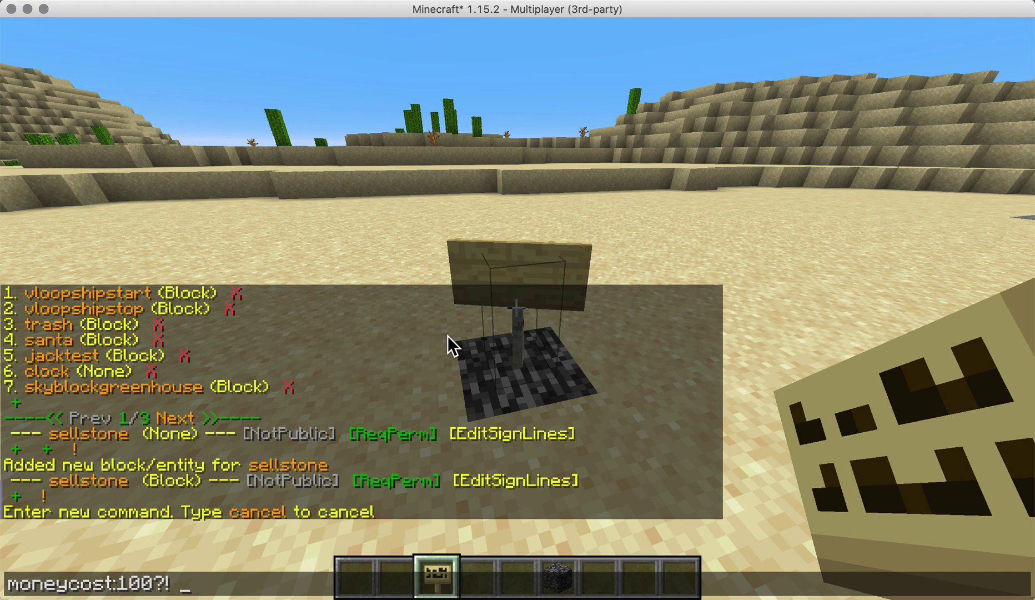
{"action": "type", "text": "fromConsole!"}
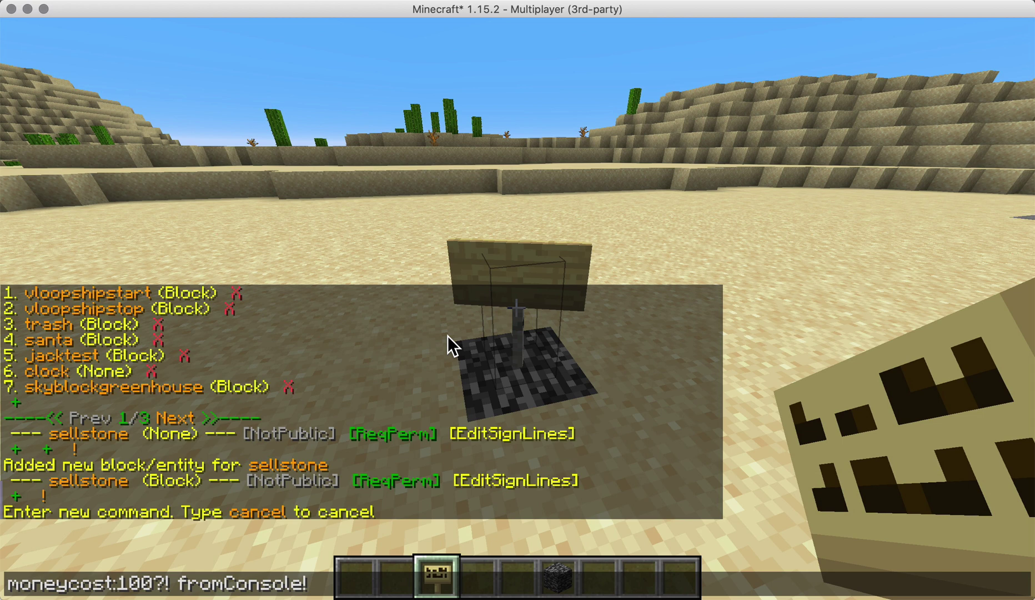
{"action": "type", "text": " cmi give [playerName] s"}
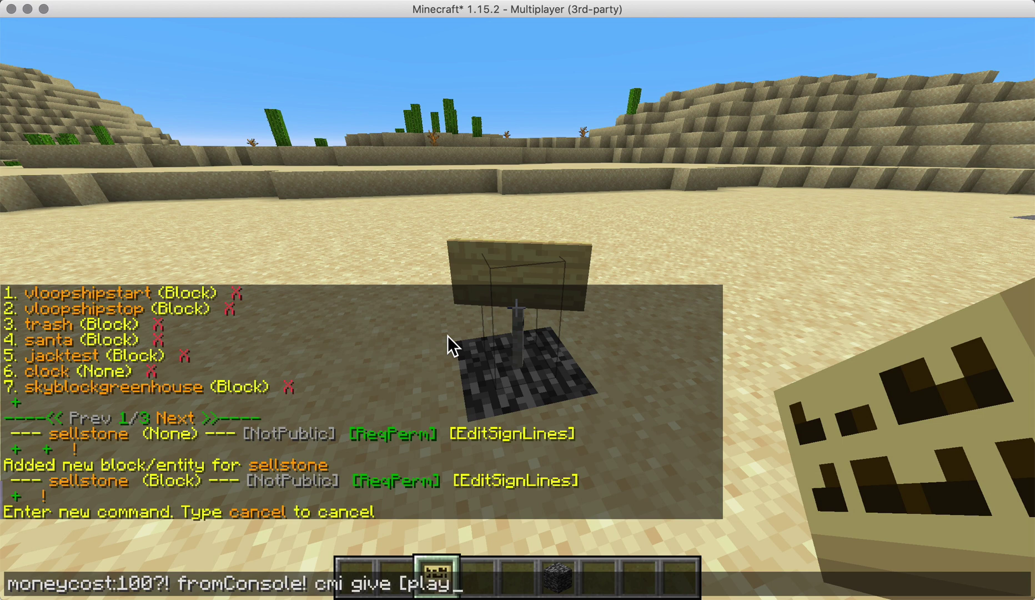
{"action": "type", "text": "tone 64"}
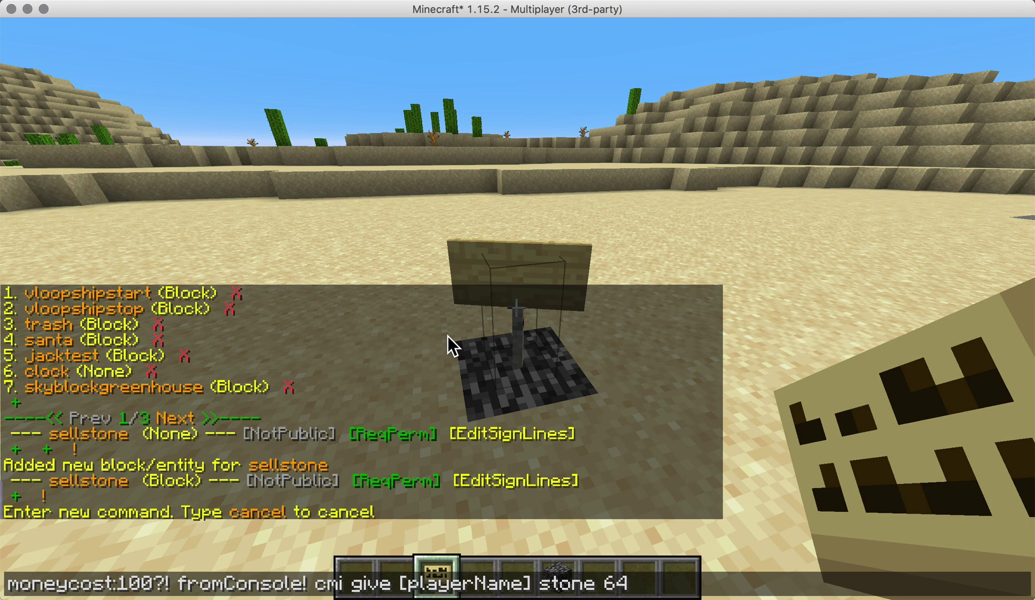
{"action": "key", "text": "Return"}
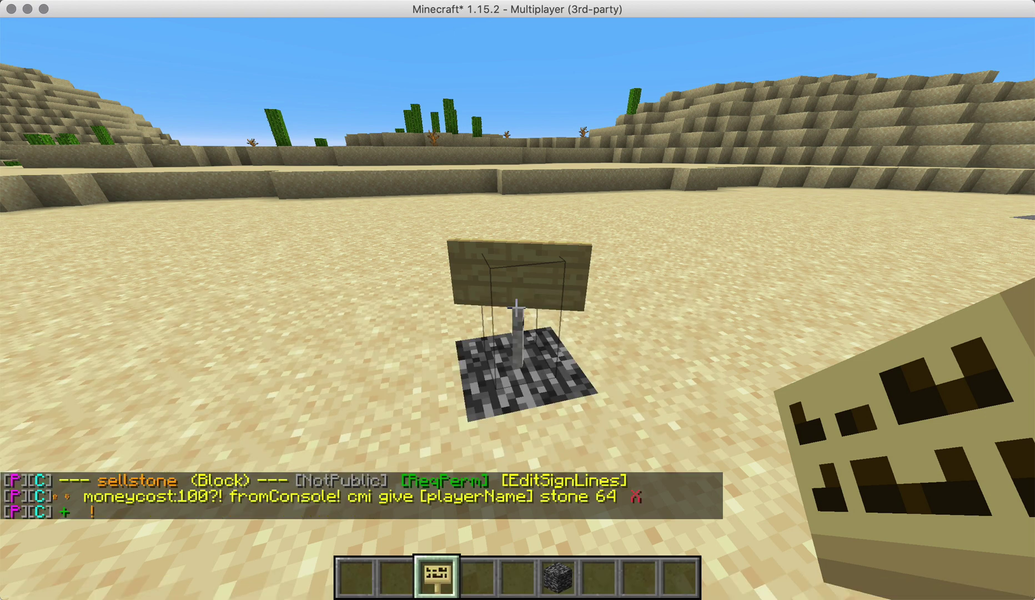
Test the sign for 64 stone, then add the line 'msg! [playerName] You just bought 64 stone for $100'.
{"action": "scroll", "coordinate": [517, 308], "scroll_direction": "down", "scroll_amount": 1}
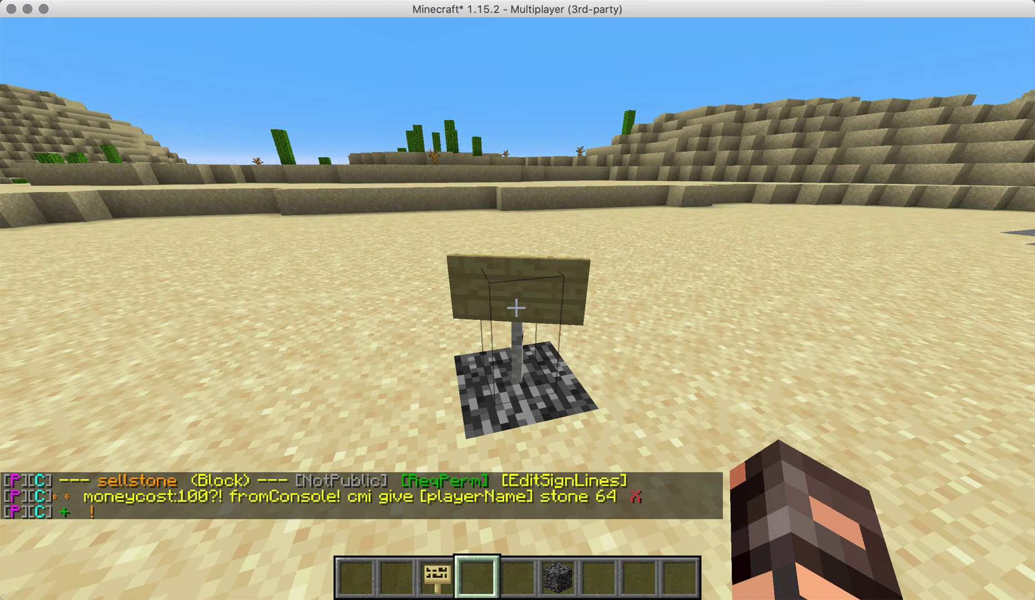
{"action": "right_click", "coordinate": [516, 308]}
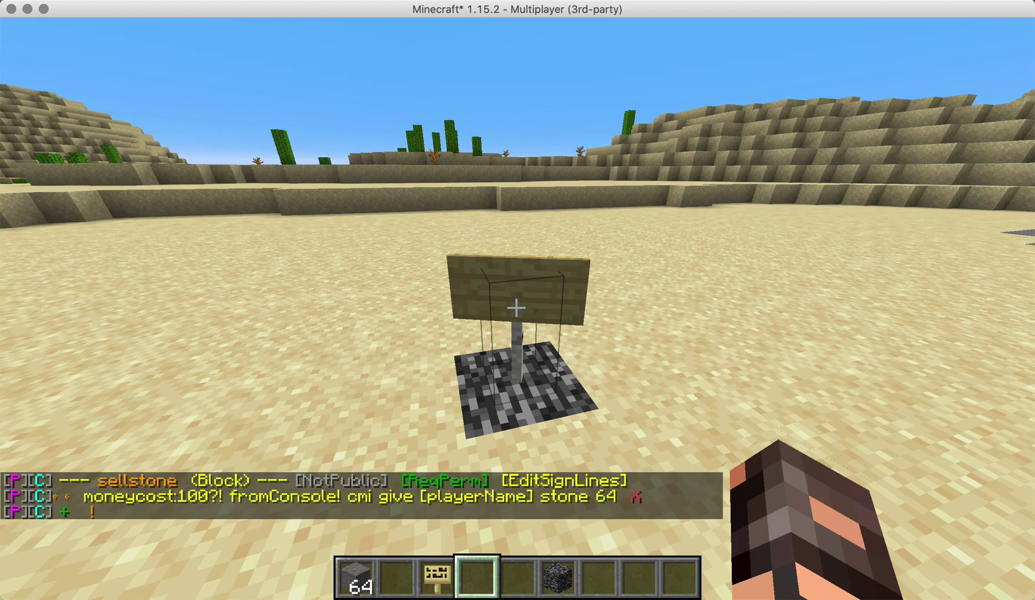
{"action": "key", "text": "t"}
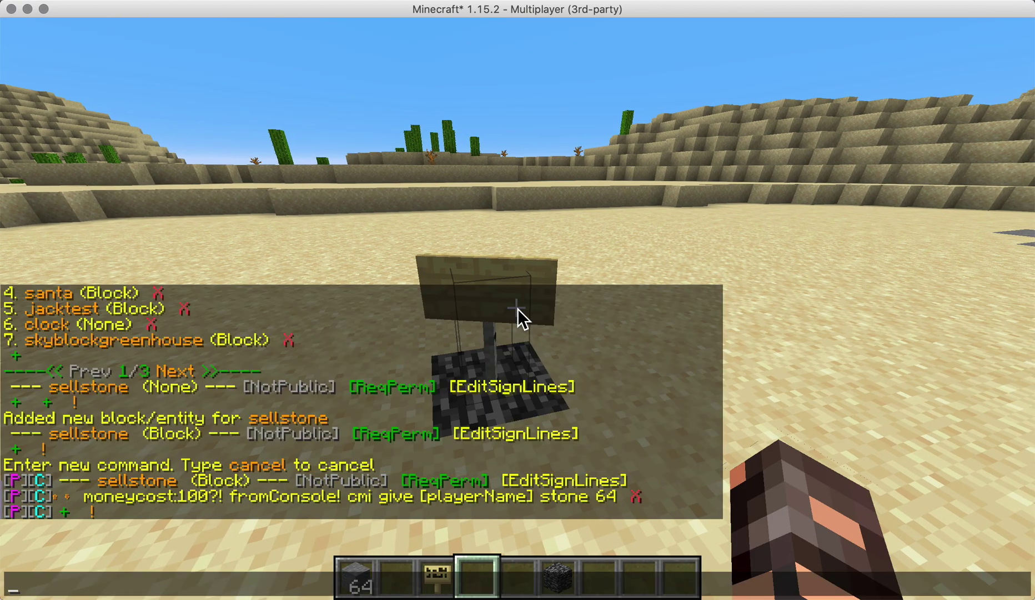
{"action": "left_click", "coordinate": [65, 512]}
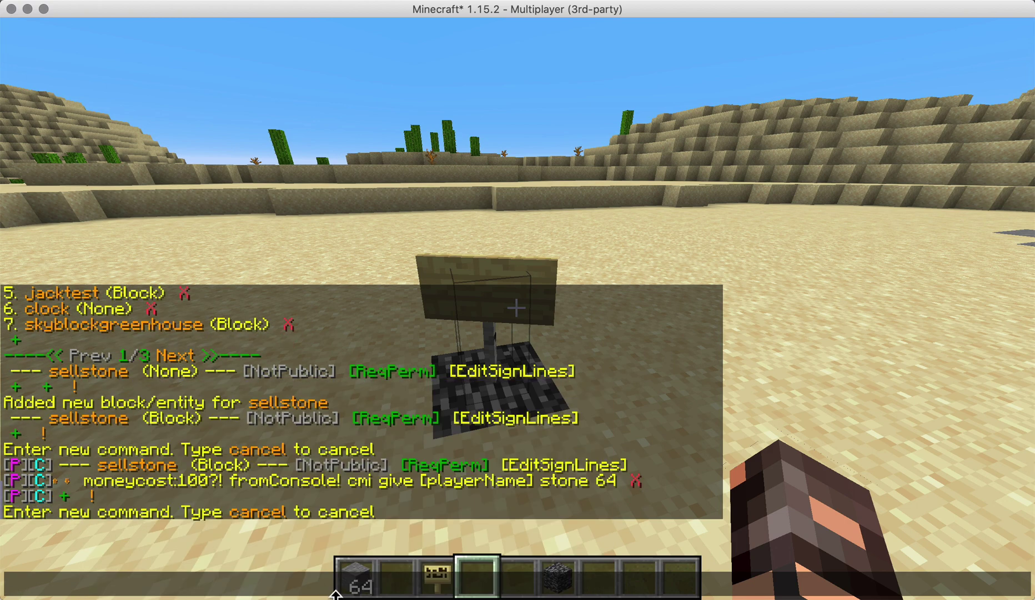
{"action": "type", "text": "cmi"}
{"action": "key", "text": "ctrl+a"}
{"action": "type", "text": "msg! [player"}
{"action": "type", "text": "Name"}
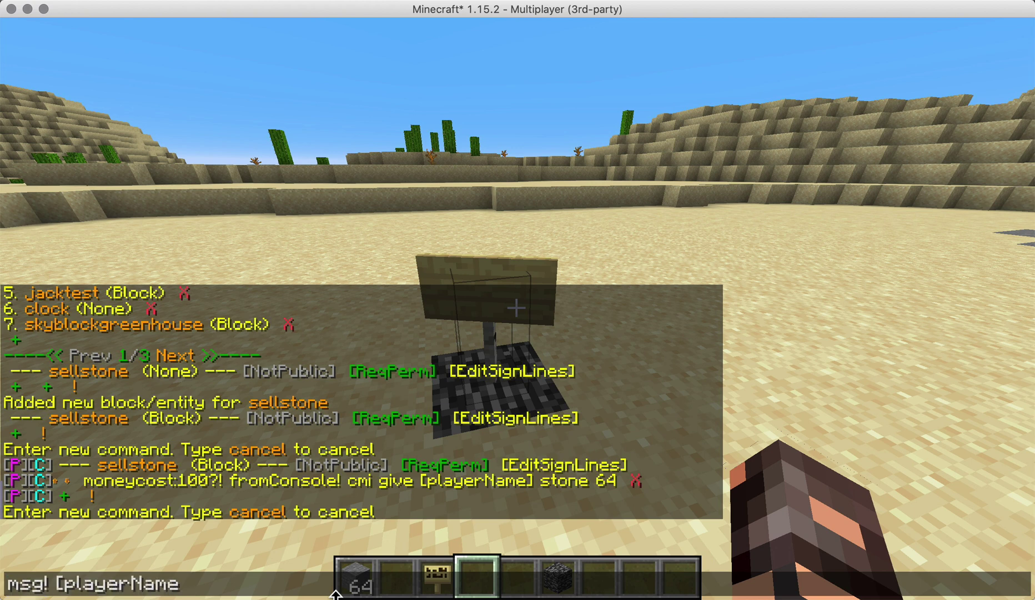
{"action": "type", "text": "] You just boug"}
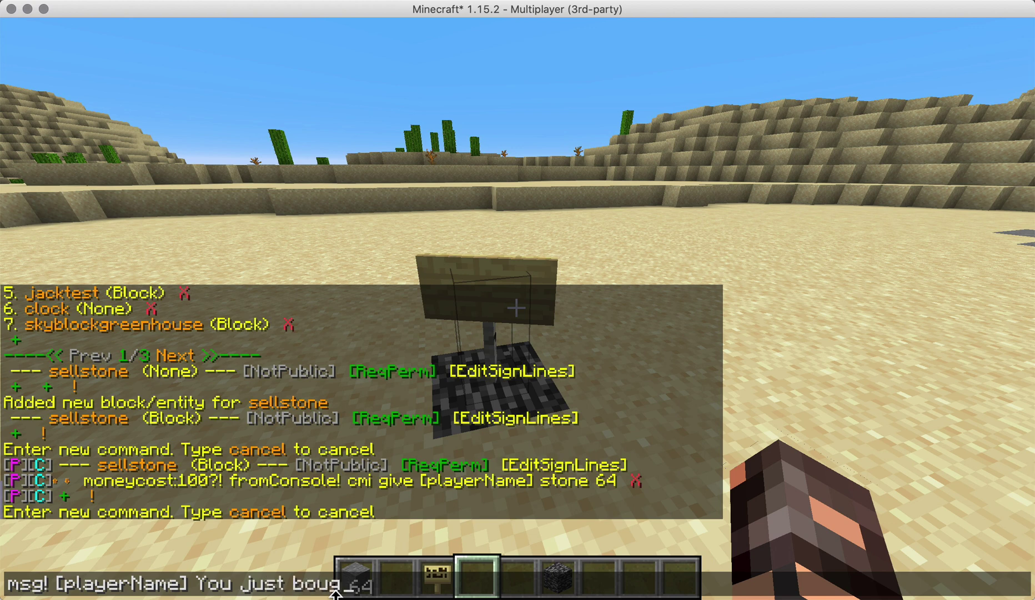
{"action": "type", "text": "ht 64 stone for $100"}
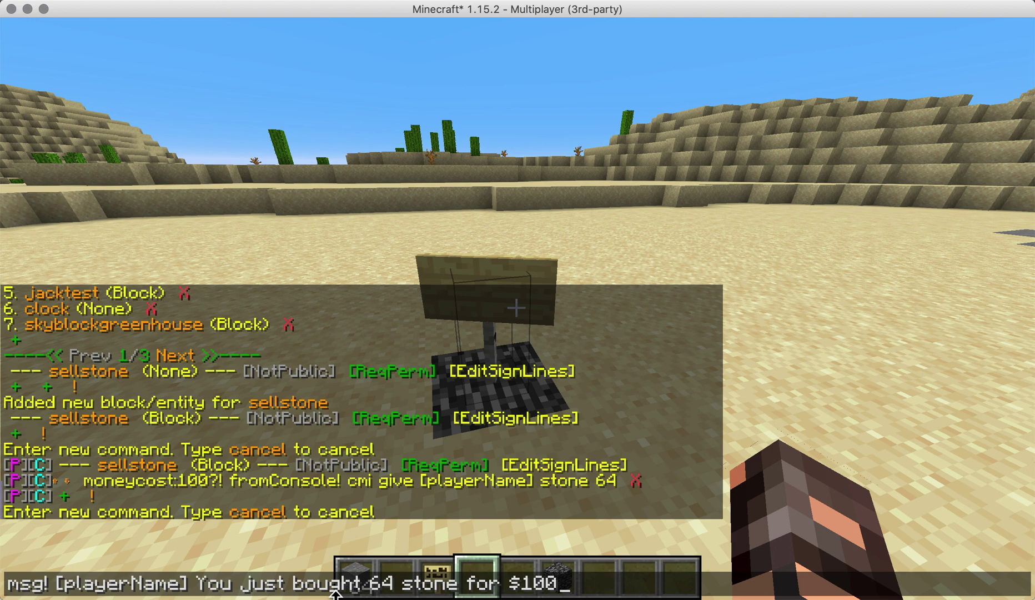
{"action": "key", "text": "Return"}
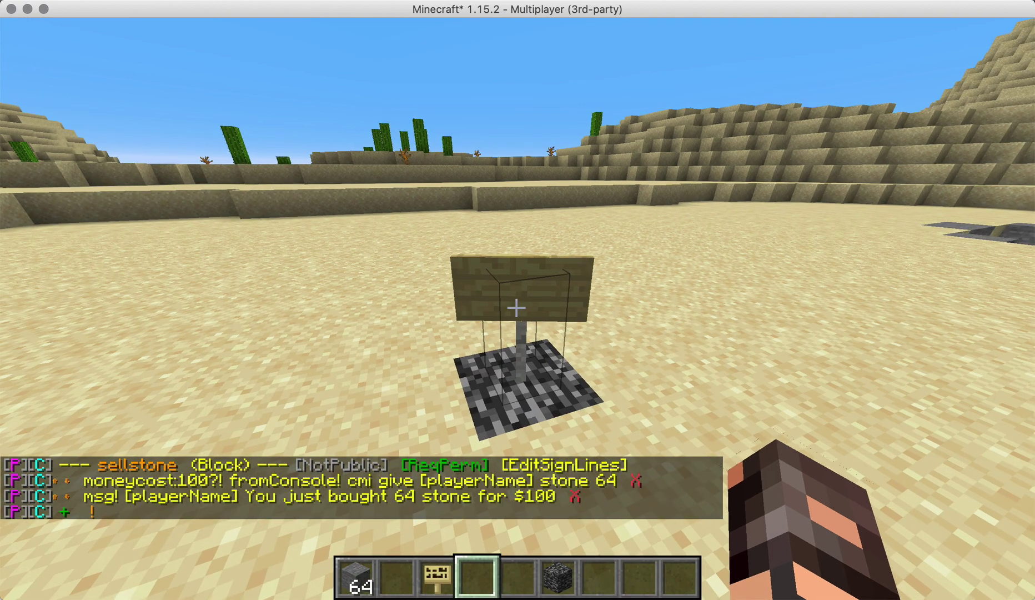
Find and test-play the block_bamboo_place sound with /cmi sound.
{"action": "key", "text": "t"}
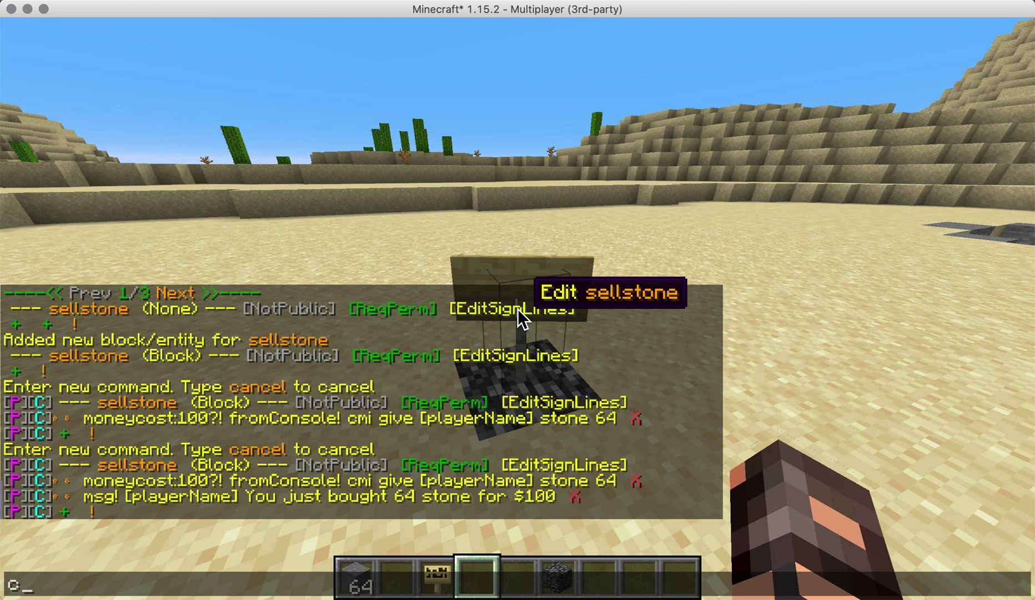
{"action": "type", "text": "/cmi sound"}
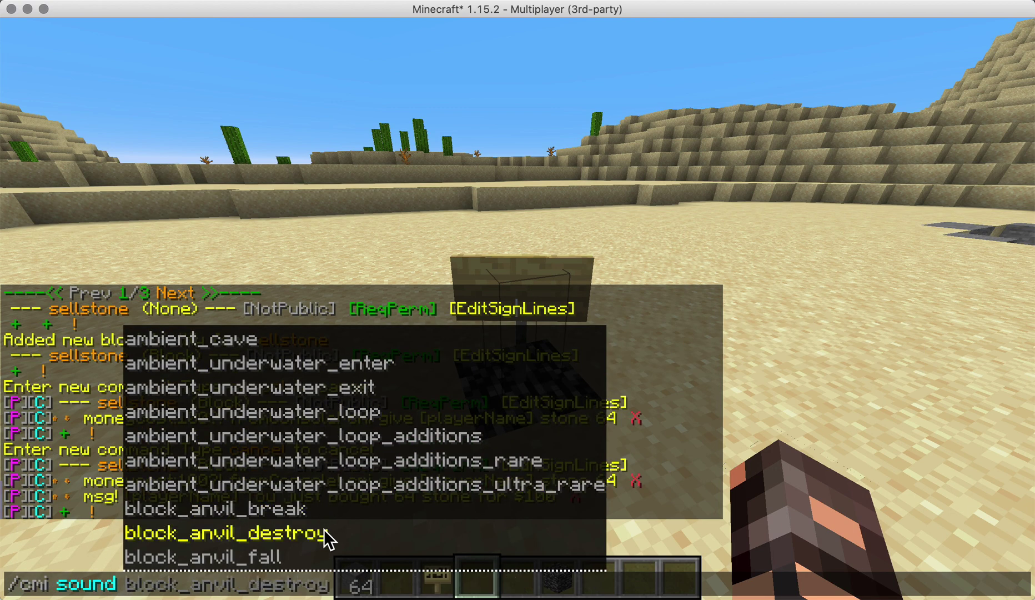
{"action": "scroll", "coordinate": [344, 511], "scroll_direction": "down", "scroll_amount": 6}
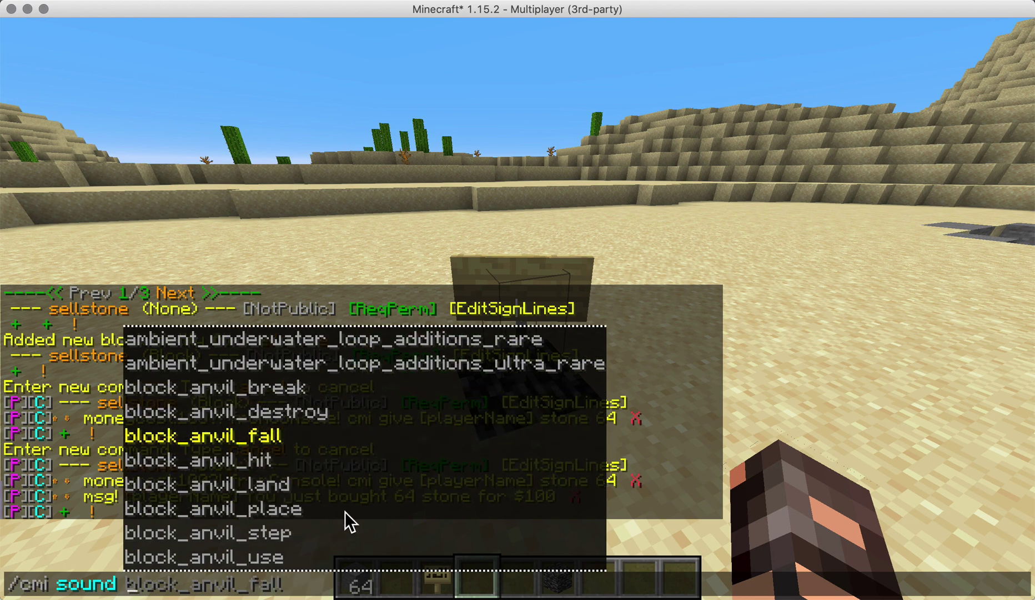
{"action": "scroll", "coordinate": [345, 511], "scroll_direction": "down", "scroll_amount": 12}
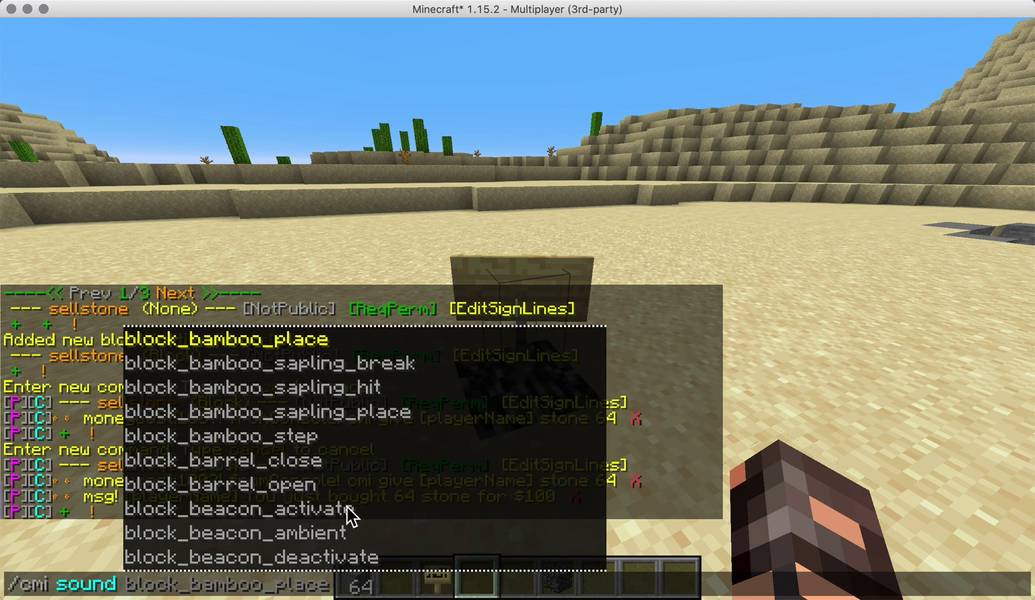
{"action": "scroll", "coordinate": [347, 508], "scroll_direction": "up", "scroll_amount": 3}
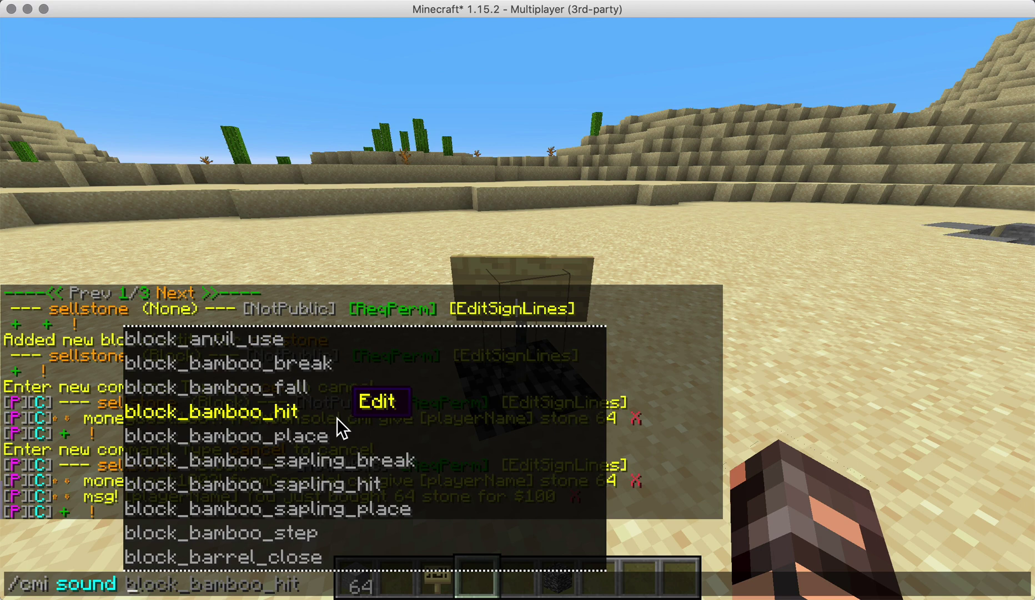
{"action": "left_click", "coordinate": [345, 433]}
{"action": "key", "text": "Return"}
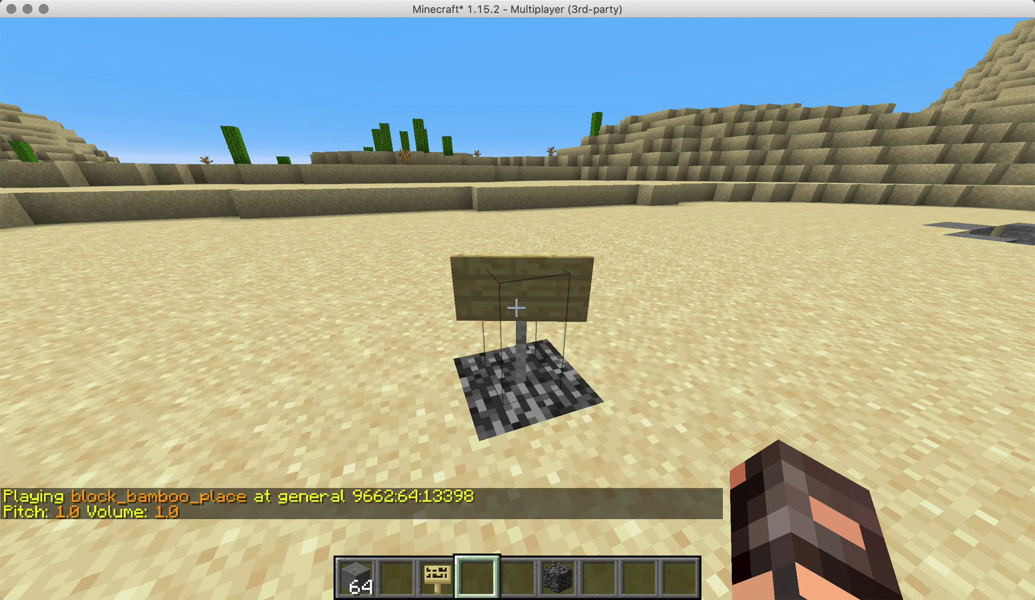
Add 'cmi sound block_bamboo_place [playerName]' as a new sellstone command line.
{"action": "key", "text": "t"}
{"action": "key", "text": "Up"}
{"action": "type", "text": "["}
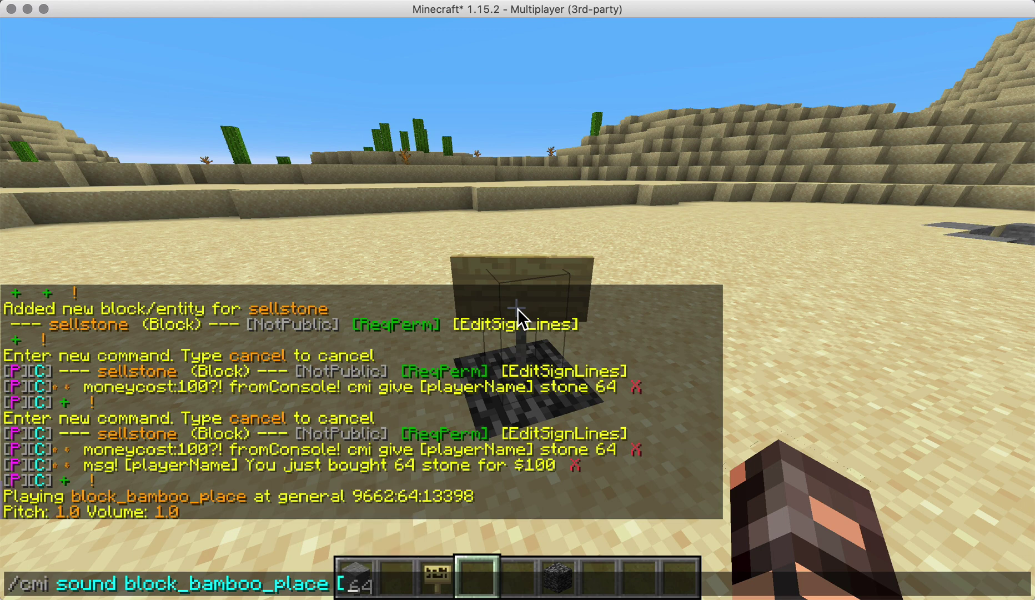
{"action": "type", "text": "playerName]"}
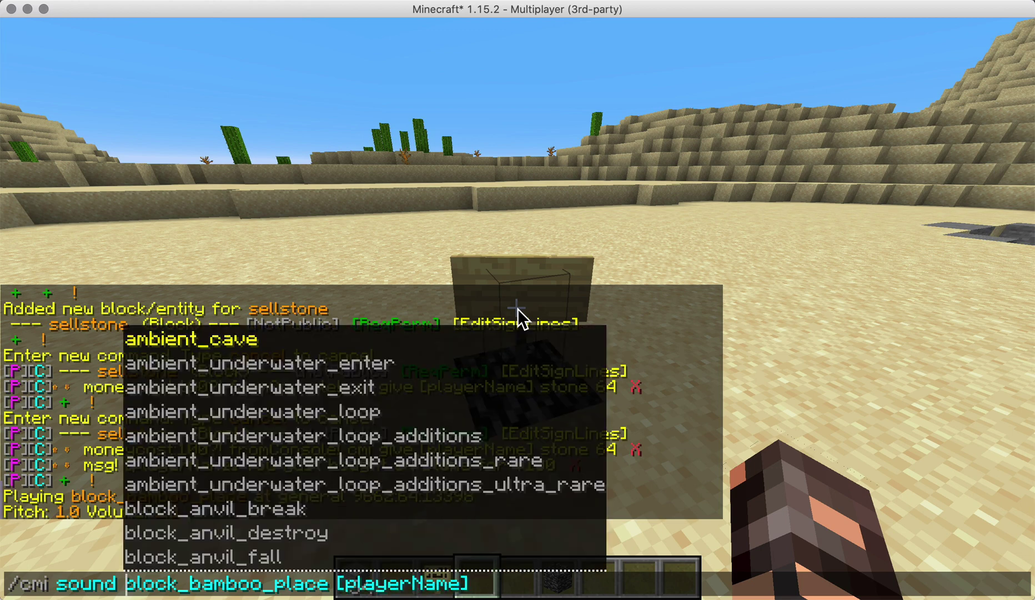
{"action": "key", "text": "Home"}
{"action": "key", "text": "Delete"}
{"action": "key", "text": "super+a"}
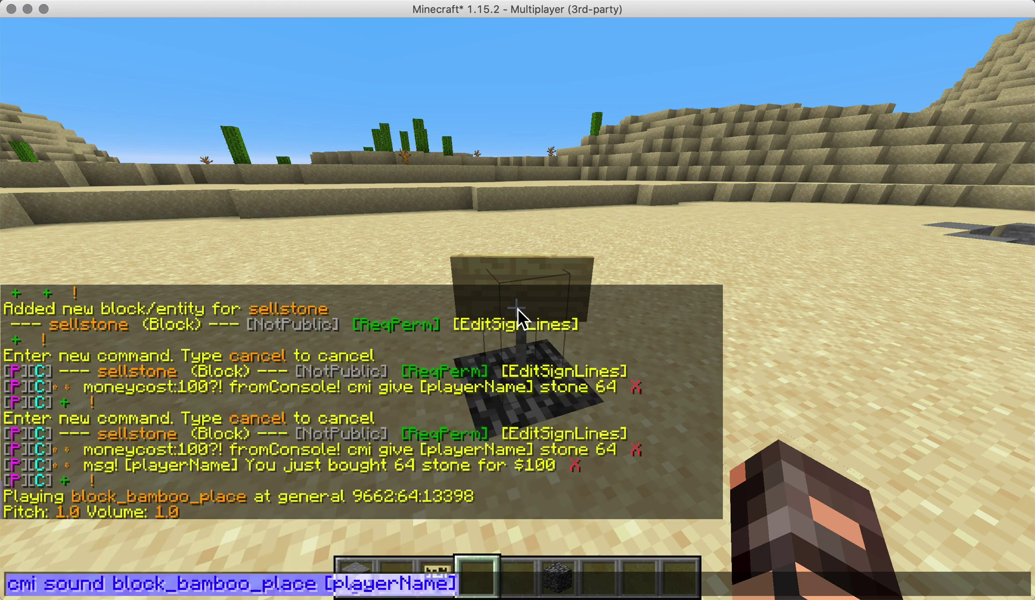
{"action": "key", "text": "super+x"}
{"action": "type", "text": "t"}
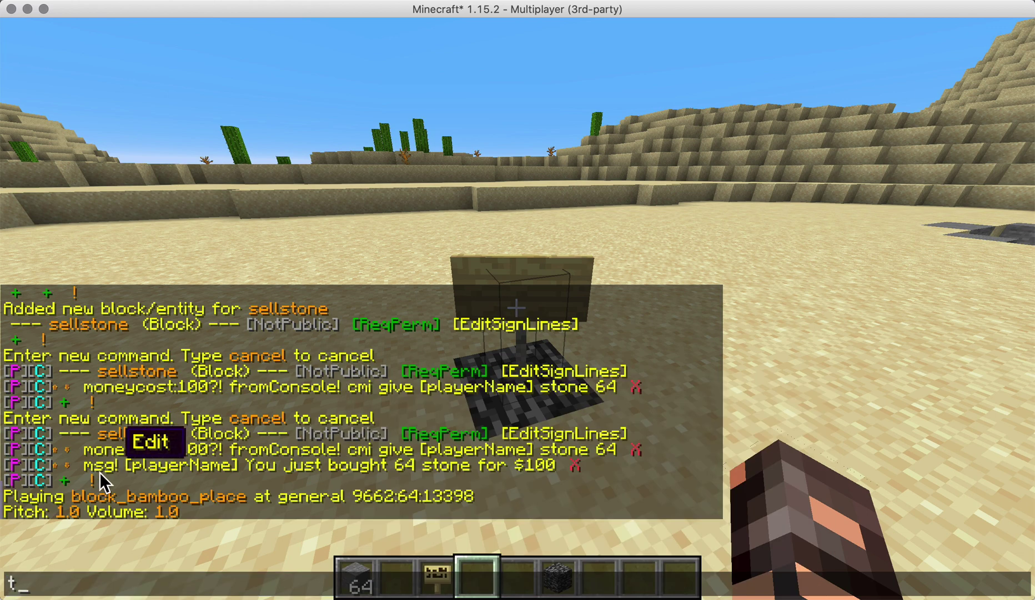
{"action": "left_click", "coordinate": [65, 479]}
{"action": "mouse_move", "coordinate": [323, 509]}
{"action": "key", "text": "BackSpace"}
{"action": "key", "text": "super+v"}
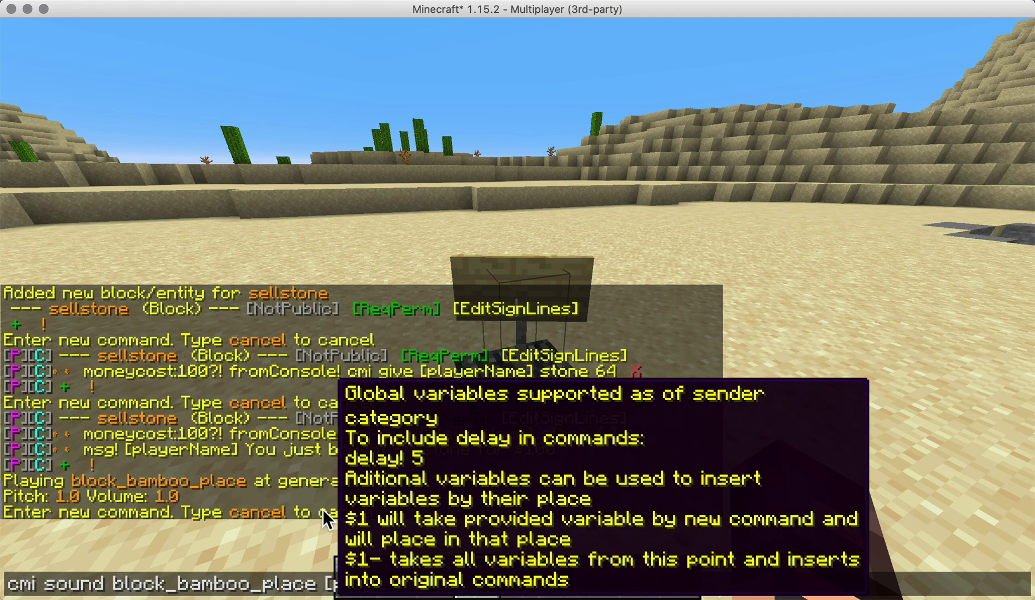
{"action": "key", "text": "Return"}
Buy three stacks of stone from the sign to test it.
{"action": "key", "text": "w"}
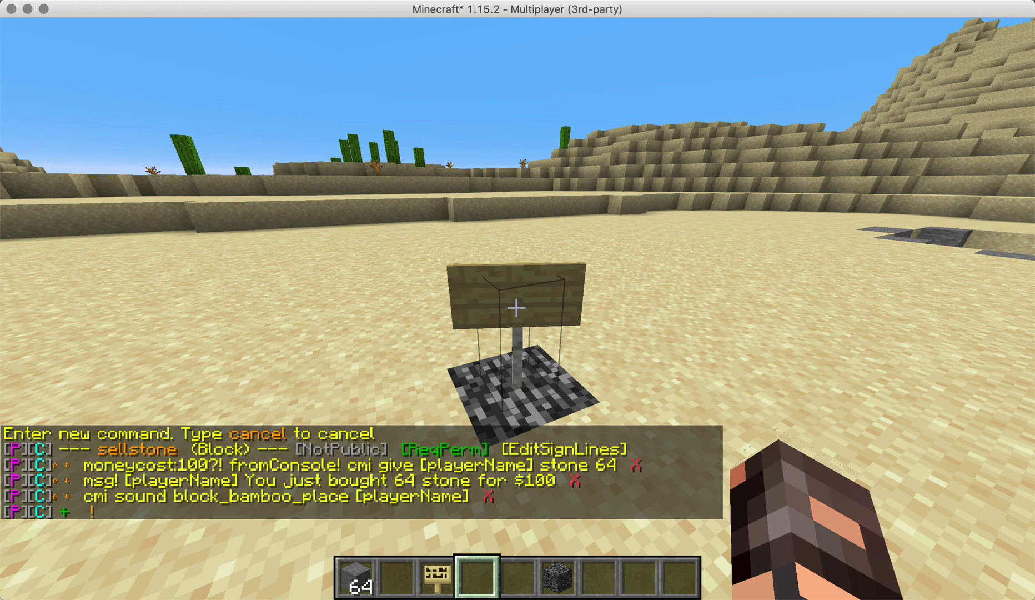
{"action": "right_click", "coordinate": [516, 307]}
{"action": "right_click", "coordinate": [516, 308]}
{"action": "right_click", "coordinate": [516, 307]}
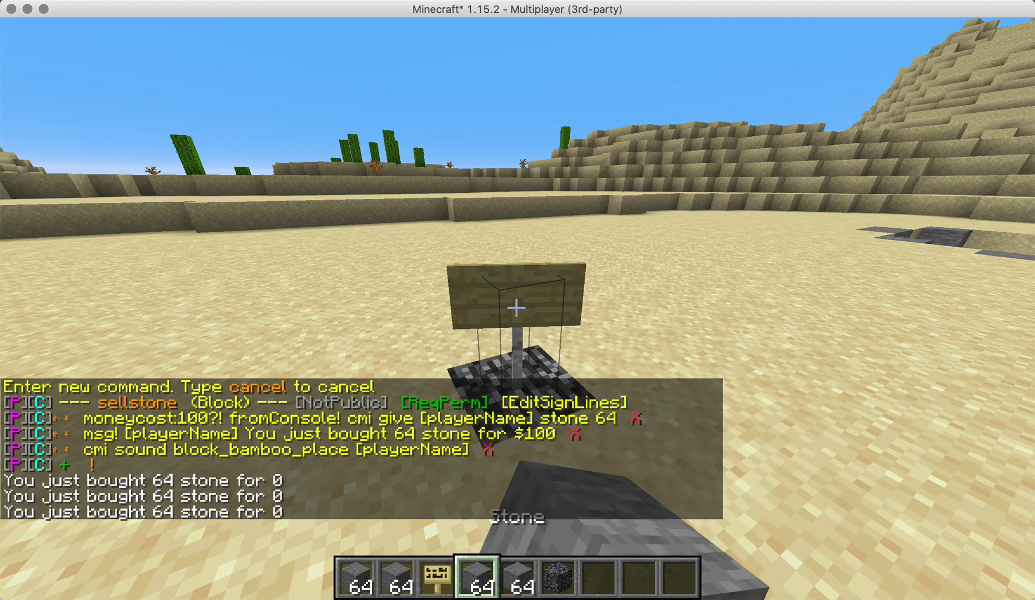
Edit the purchase message to read 'You just bought 64 stone for $ 100.'.
{"action": "key", "text": "t"}
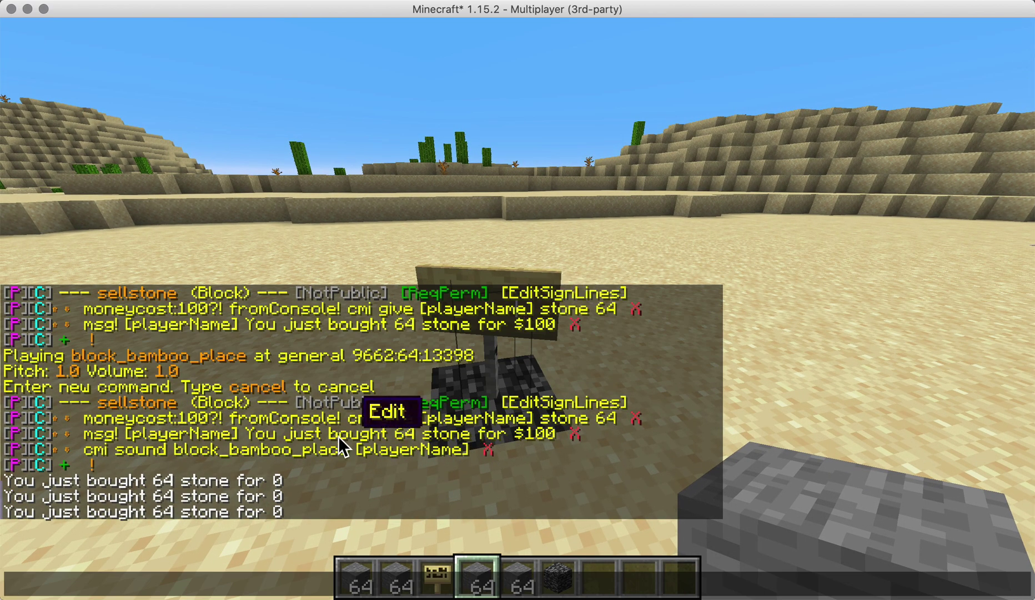
{"action": "left_click", "coordinate": [525, 435]}
{"action": "left_click", "coordinate": [375, 516]}
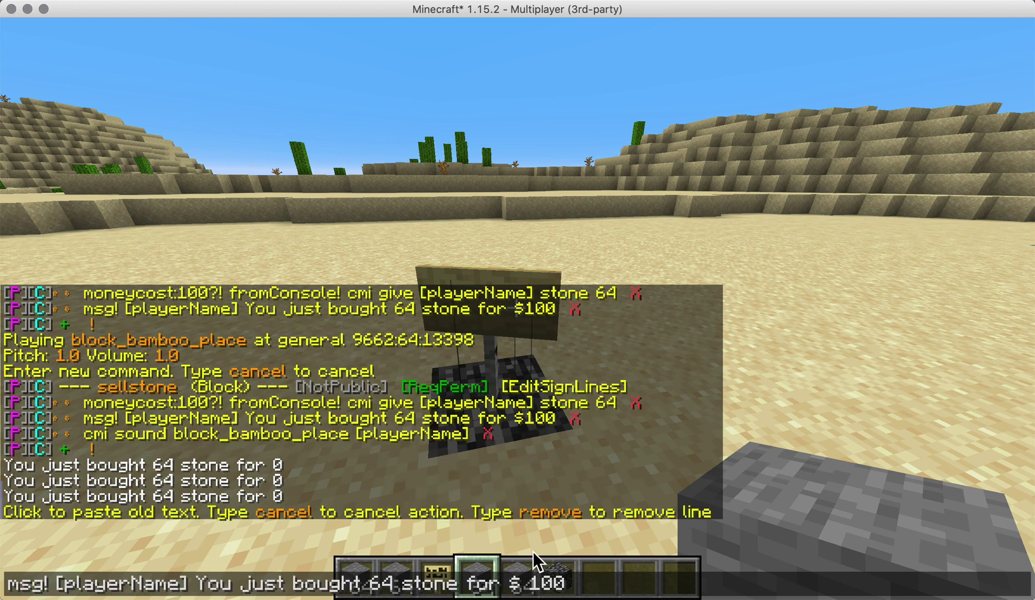
{"action": "key", "text": "End"}
{"action": "type", "text": "."}
{"action": "key", "text": "Return"}
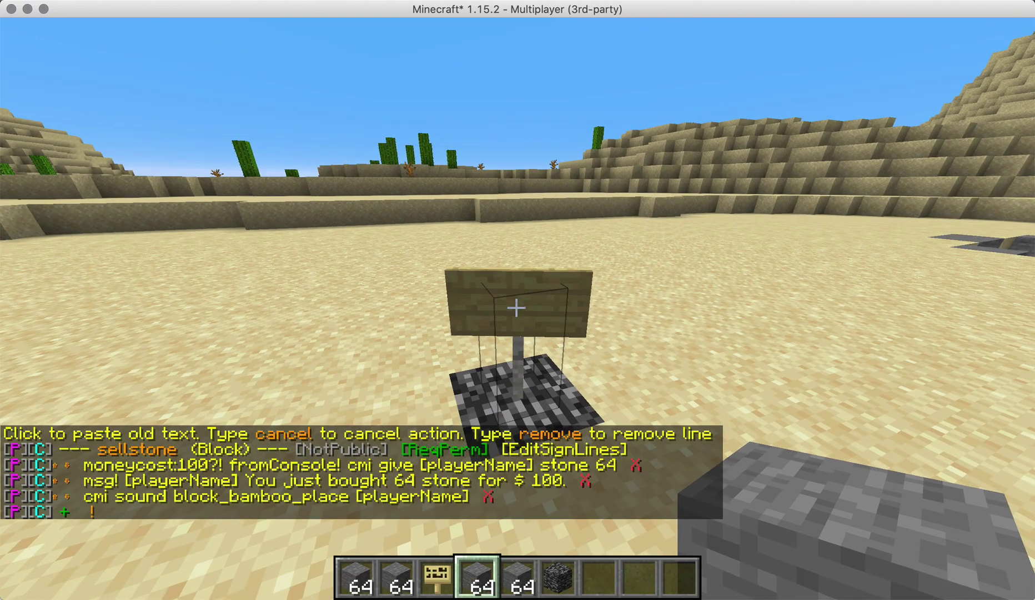
Buy more stone and check with /money that each purchase deducts 100.
{"action": "right_click", "coordinate": [517, 307]}
{"action": "right_click", "coordinate": [517, 307]}
{"action": "right_click", "coordinate": [516, 307]}
{"action": "type", "text": "s"}
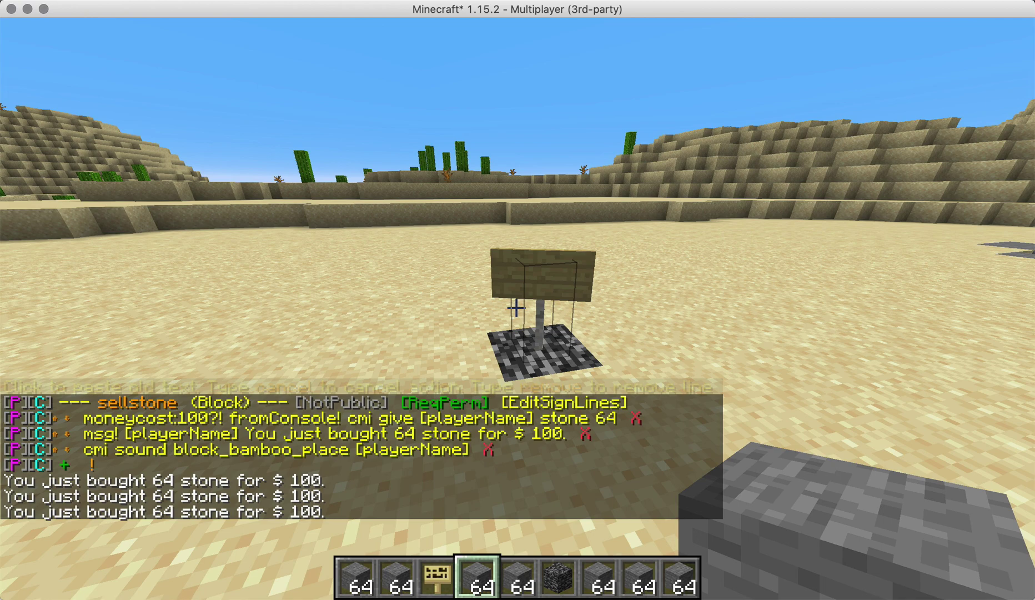
{"action": "type", "text": "/money"}
{"action": "key", "text": "Return"}
{"action": "key", "text": "w"}
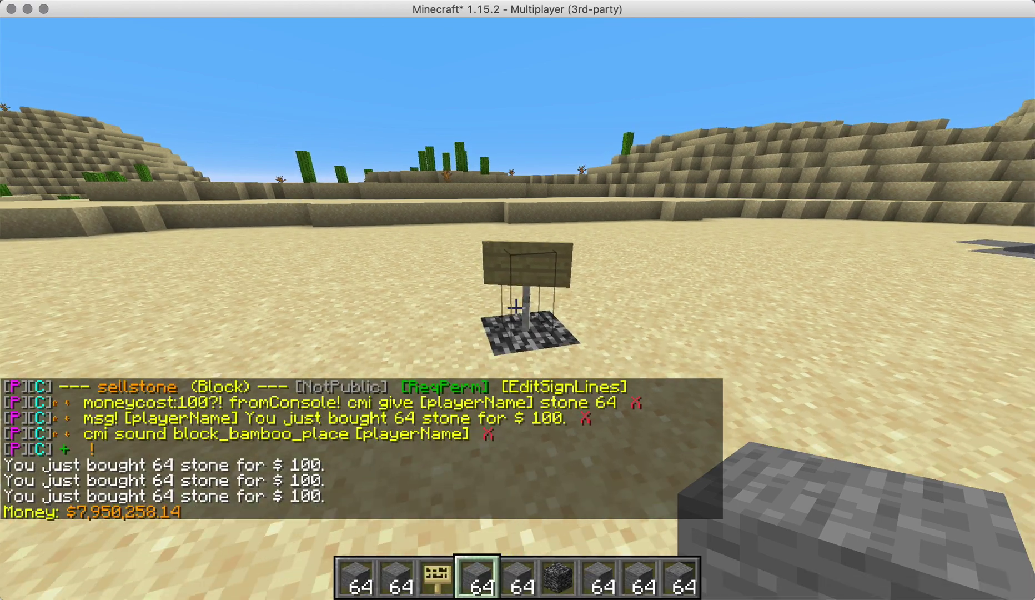
{"action": "right_click", "coordinate": [517, 307]}
{"action": "type", "text": "/"}
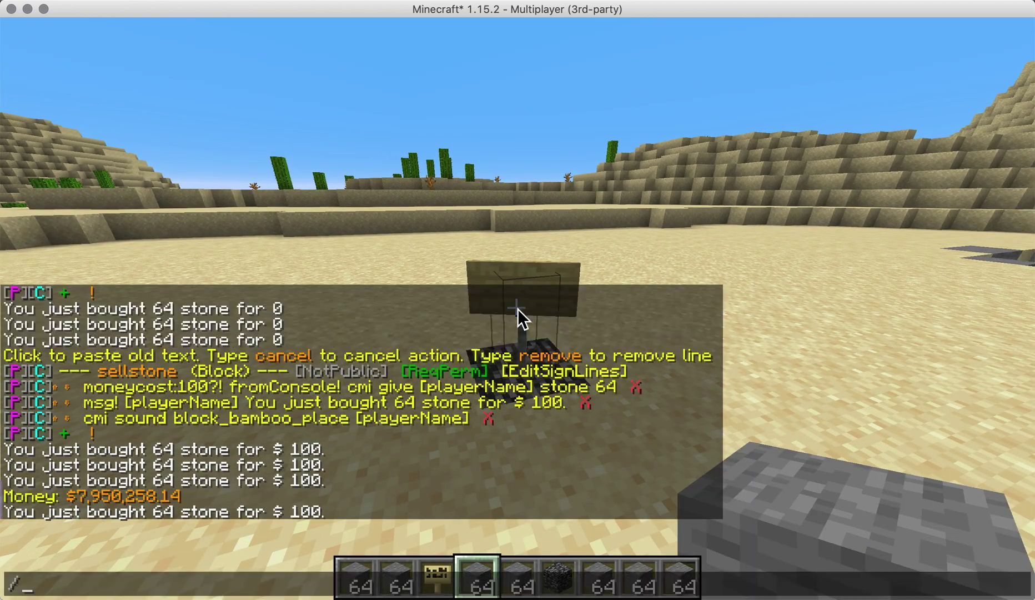
{"action": "key", "text": "Up"}
{"action": "key", "text": "Return"}
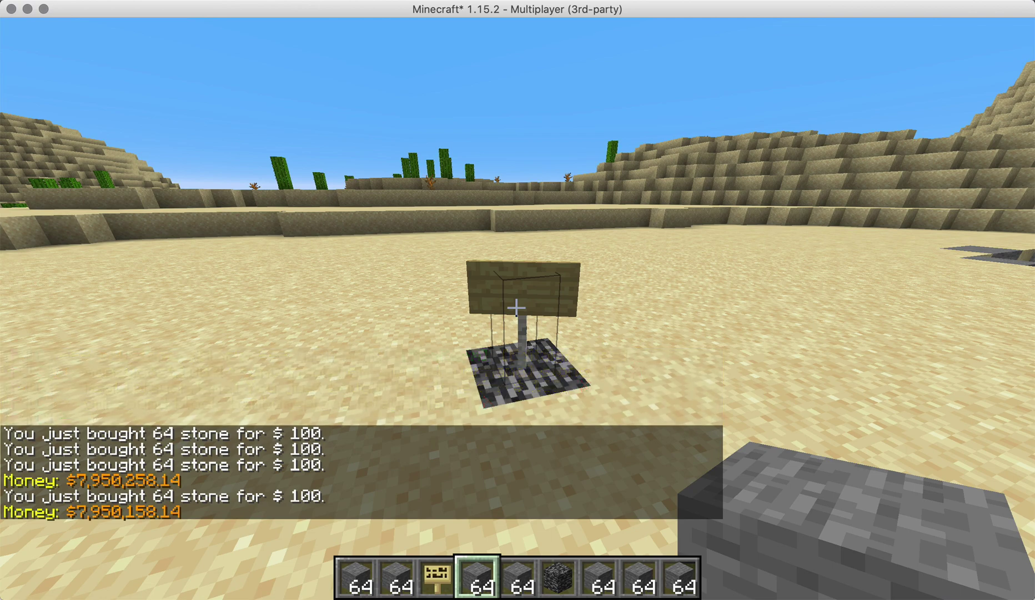
Add the command 'asPlayer! cmi bal' to the sign and test it.
{"action": "key", "text": "s"}
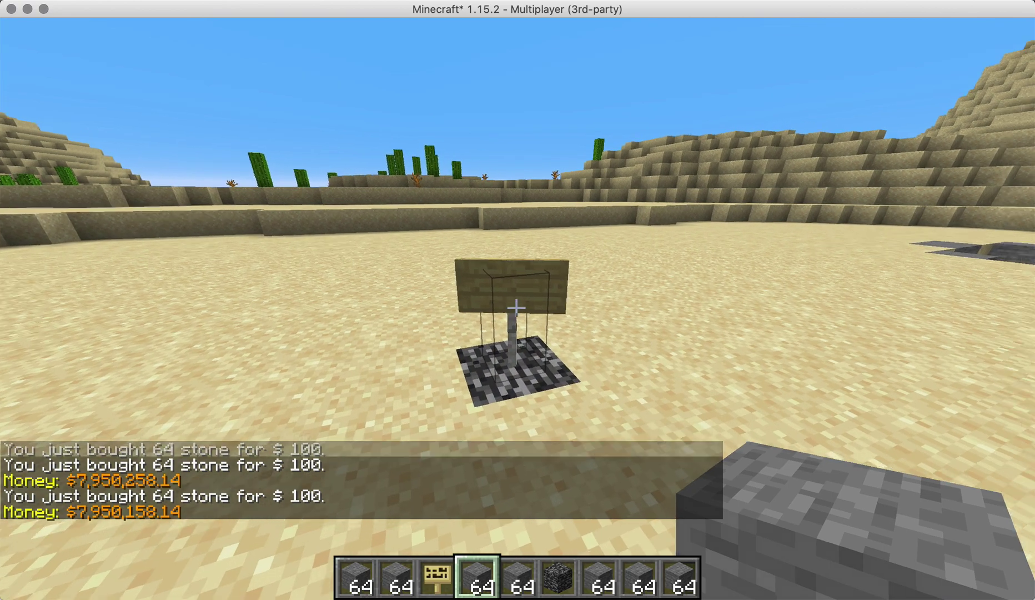
{"action": "key", "text": "w"}
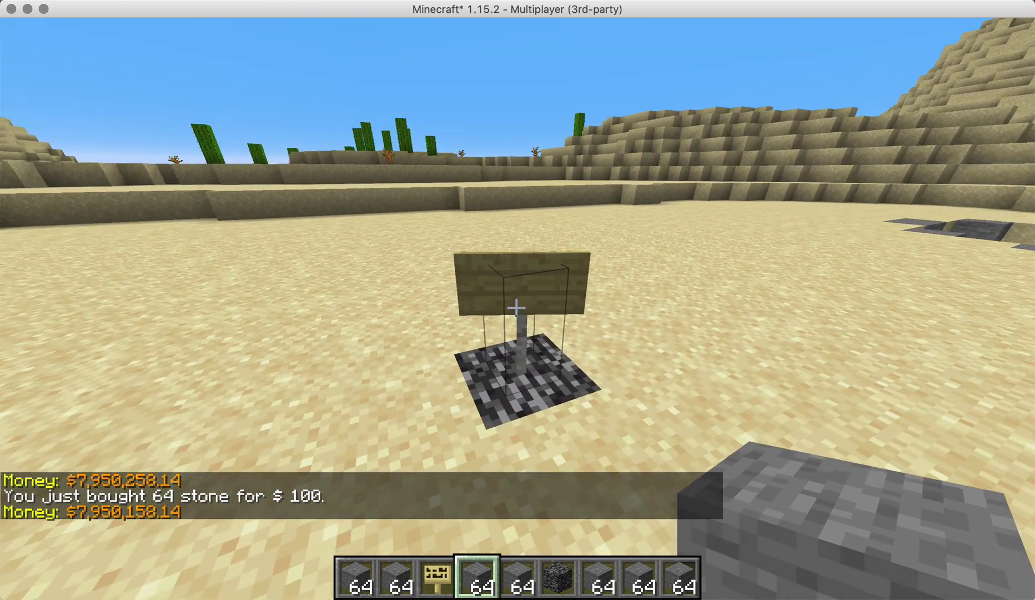
{"action": "key", "text": "t"}
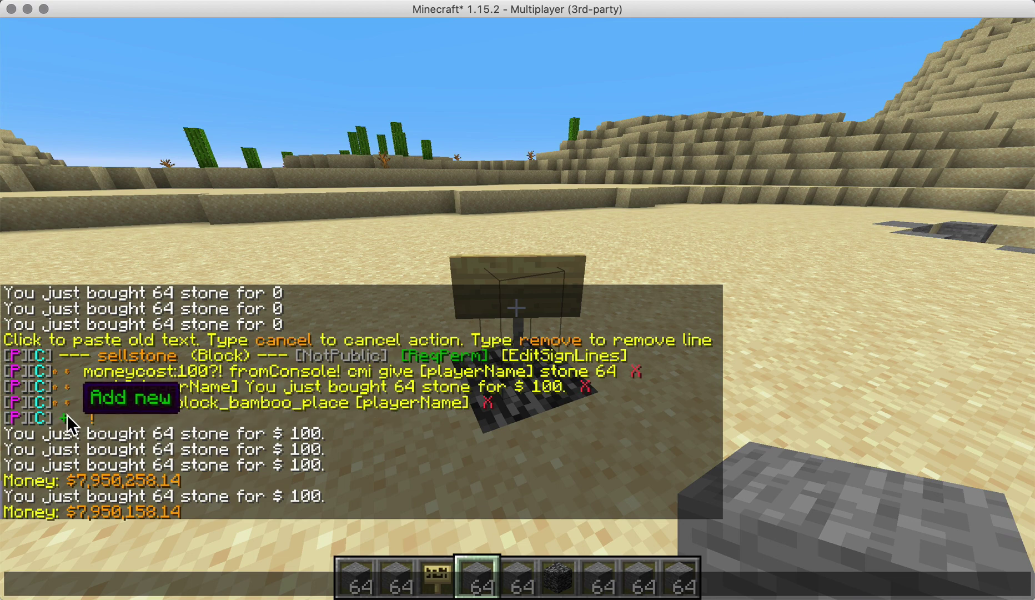
{"action": "left_click", "coordinate": [65, 417]}
{"action": "type", "text": "as"}
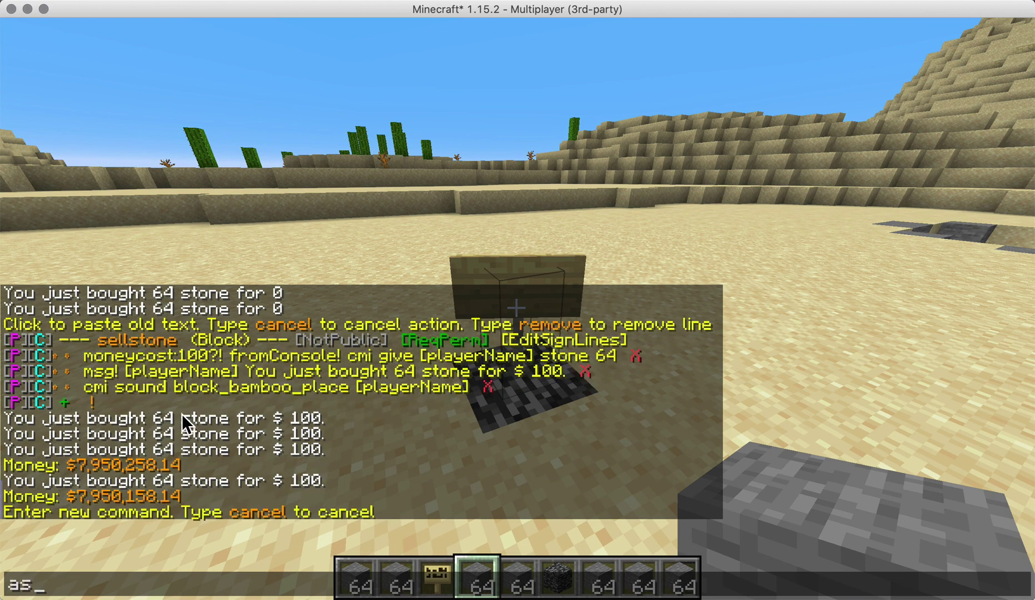
{"action": "type", "text": "Player!"}
{"action": "type", "text": " m"}
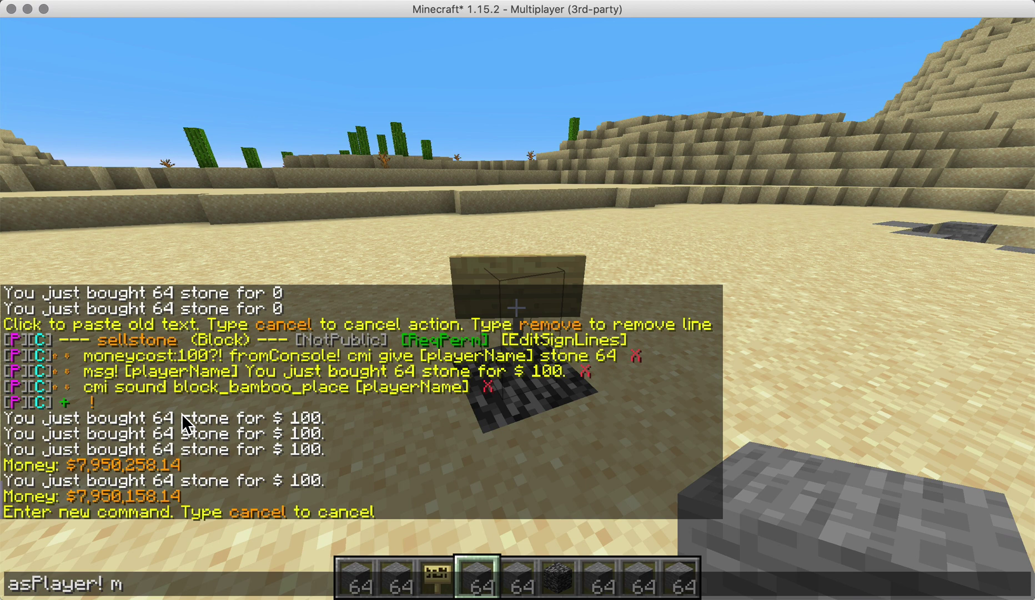
{"action": "key", "text": "BackSpace"}
{"action": "type", "text": "cmi balance"}
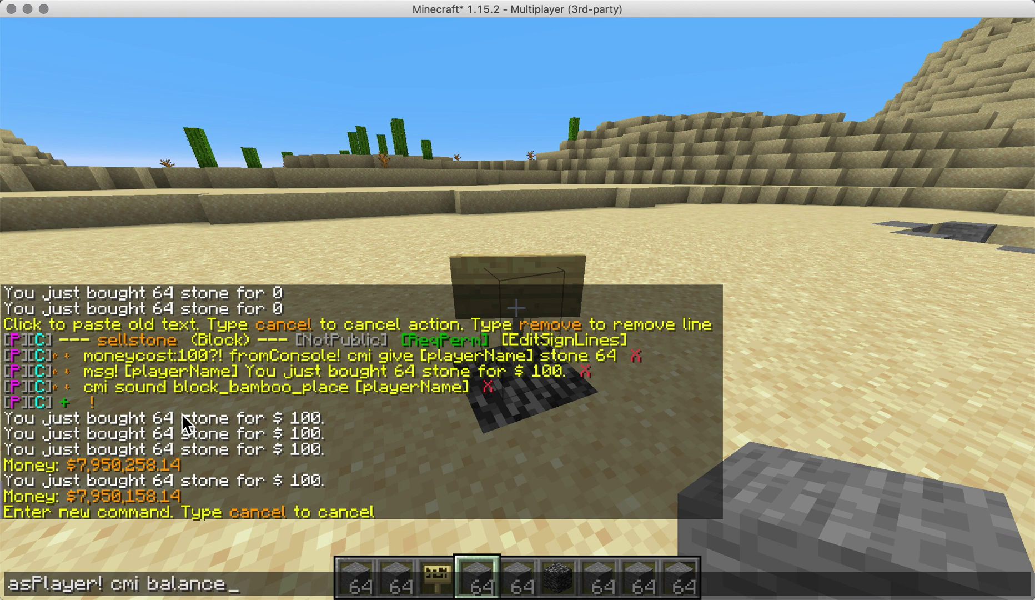
{"action": "key", "text": "BackSpace"}
{"action": "key", "text": "BackSpace"}
{"action": "key", "text": "BackSpace"}
{"action": "key", "text": "Return"}
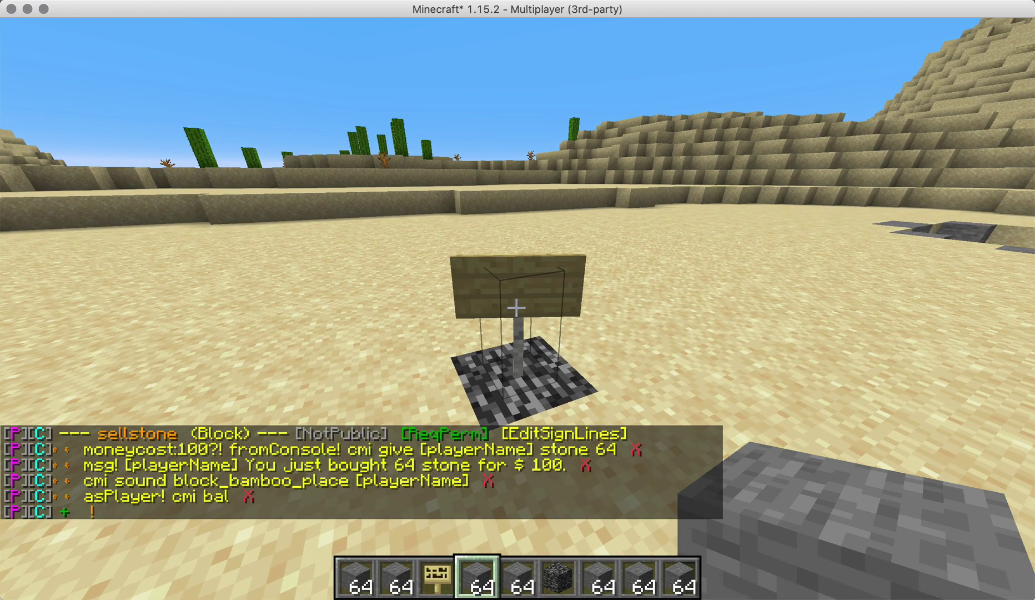
{"action": "right_click", "coordinate": [516, 307]}
Try the balance command in chat, completing 'cmi bal' to 'cmi balance'.
{"action": "key", "text": "slash"}
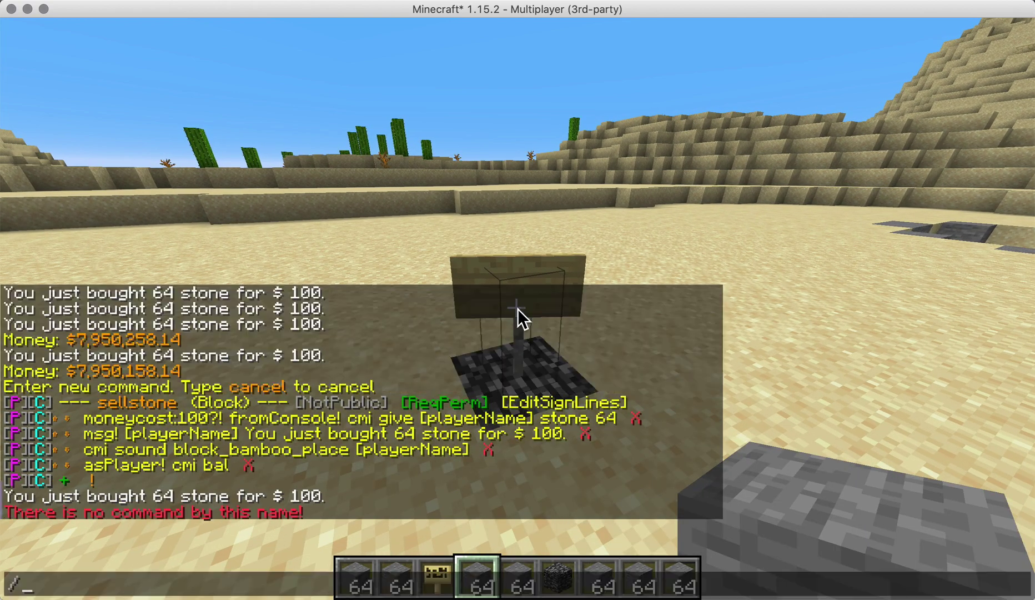
{"action": "type", "text": "cmi bal"}
{"action": "key", "text": "Tab"}
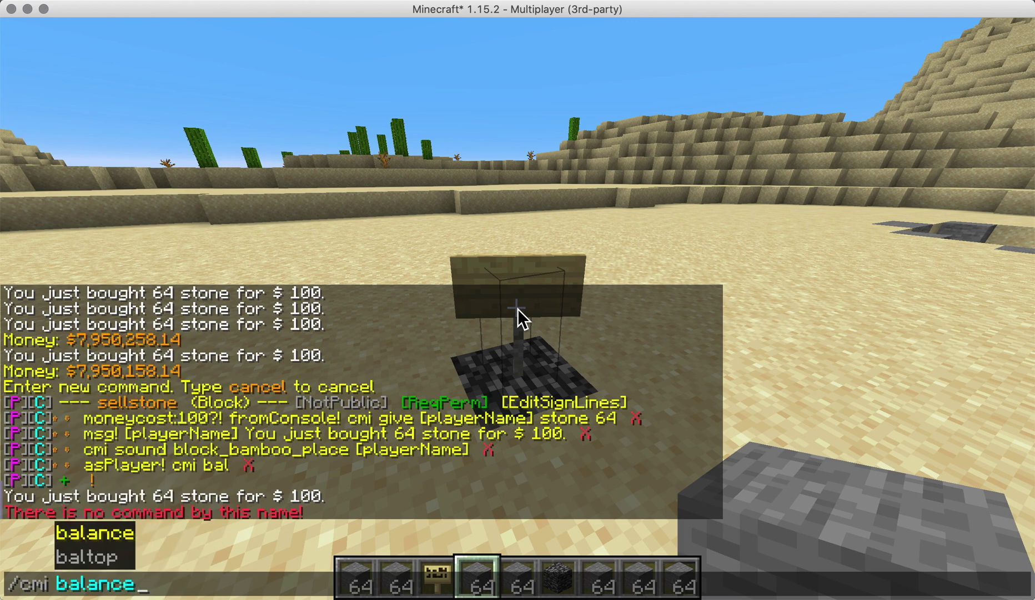
{"action": "key", "text": "Return"}
Correct the sign's line to 'asPlayer! cmi balance' and test-buy to show the $7,949,958.14 balance.
{"action": "key", "text": "t"}
{"action": "key", "text": "Up"}
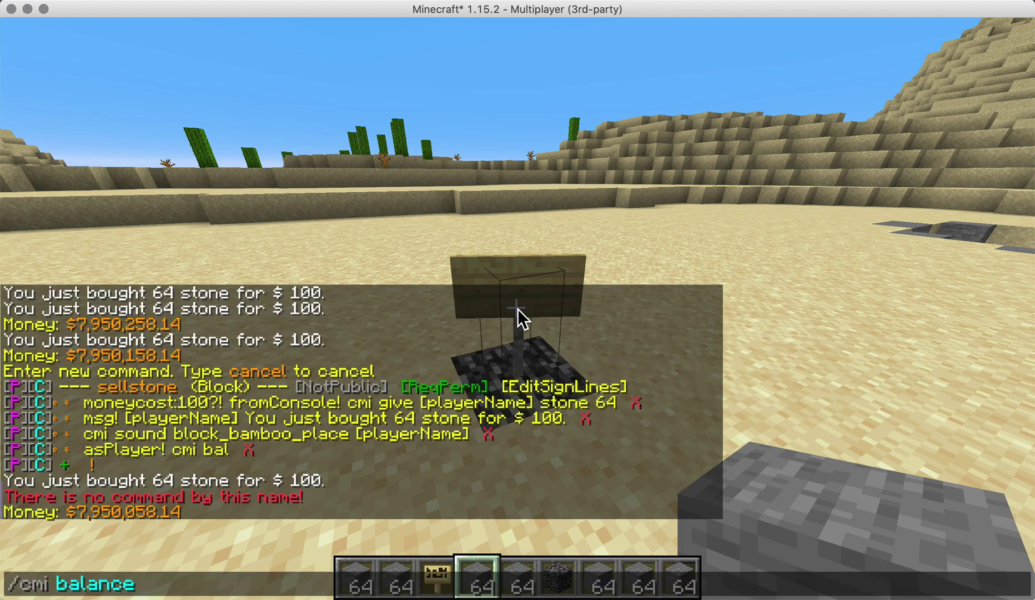
{"action": "left_click", "coordinate": [205, 450]}
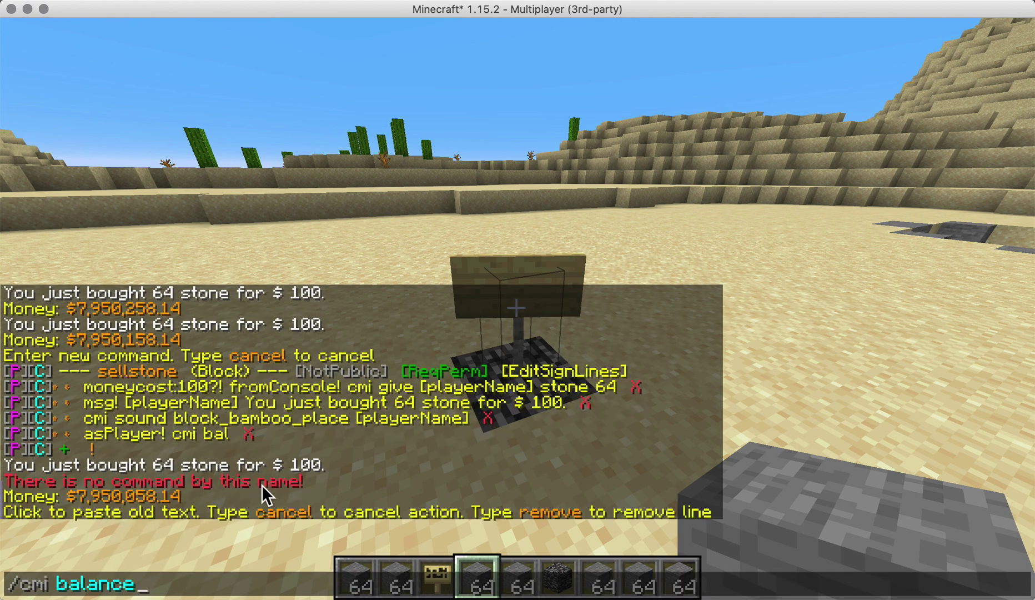
{"action": "left_click", "coordinate": [355, 514]}
{"action": "type", "text": "ance"}
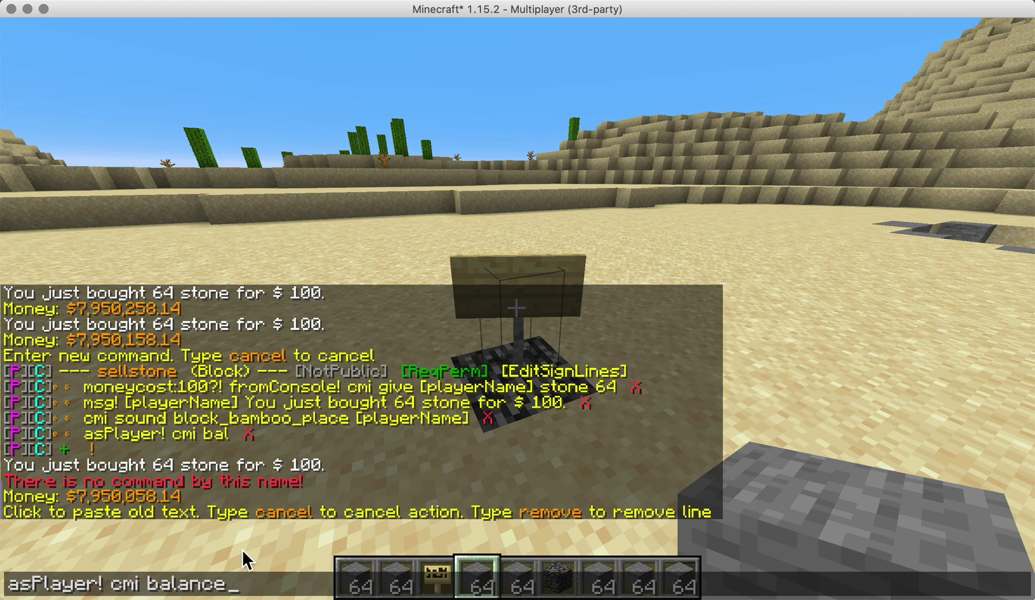
{"action": "key", "text": "Return"}
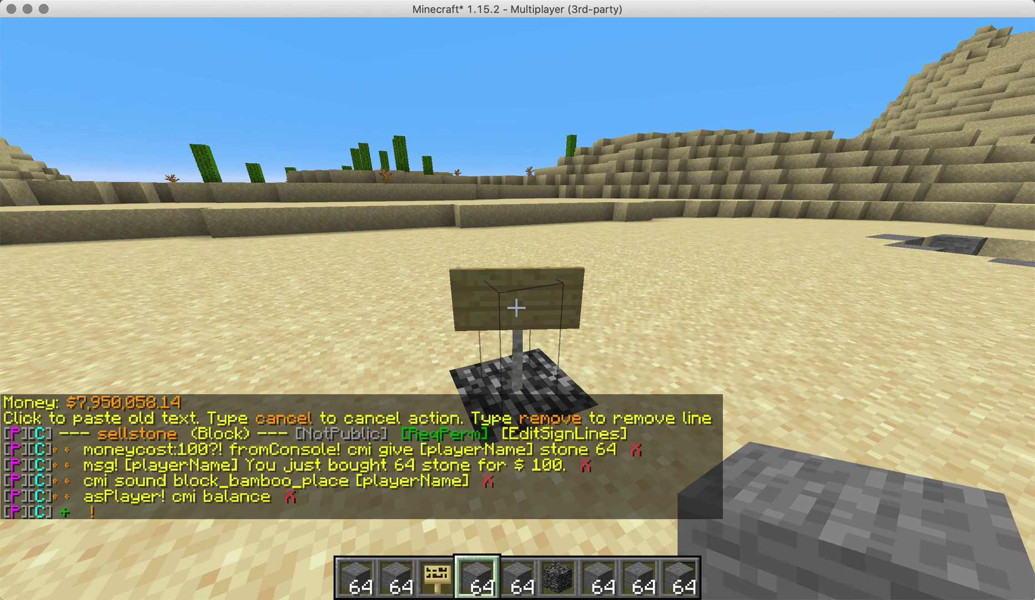
{"action": "right_click", "coordinate": [516, 307]}
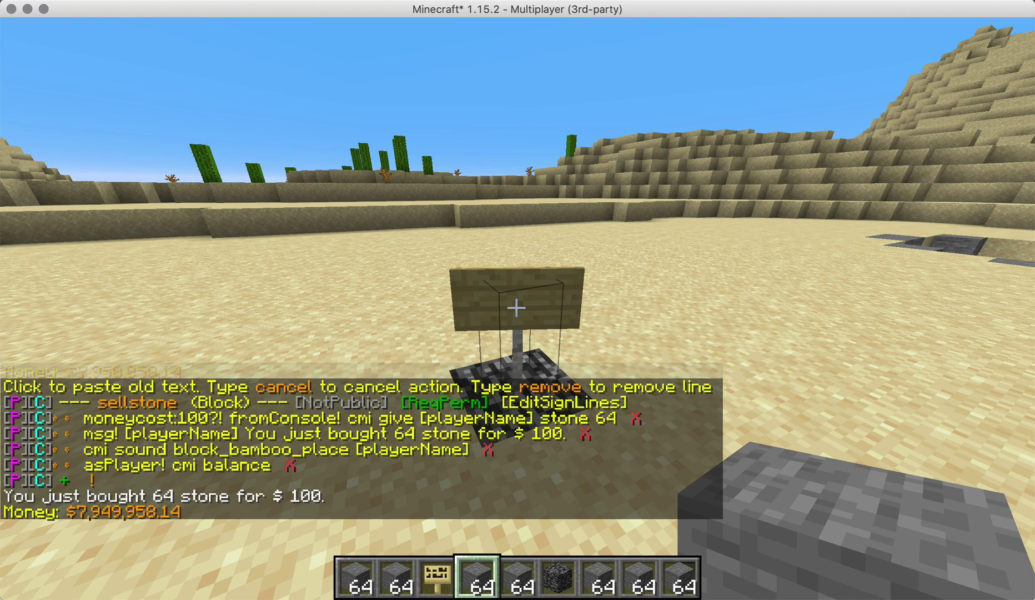
Make the sellstone interactive sign public from the chat command list.
{"action": "key", "text": "t"}
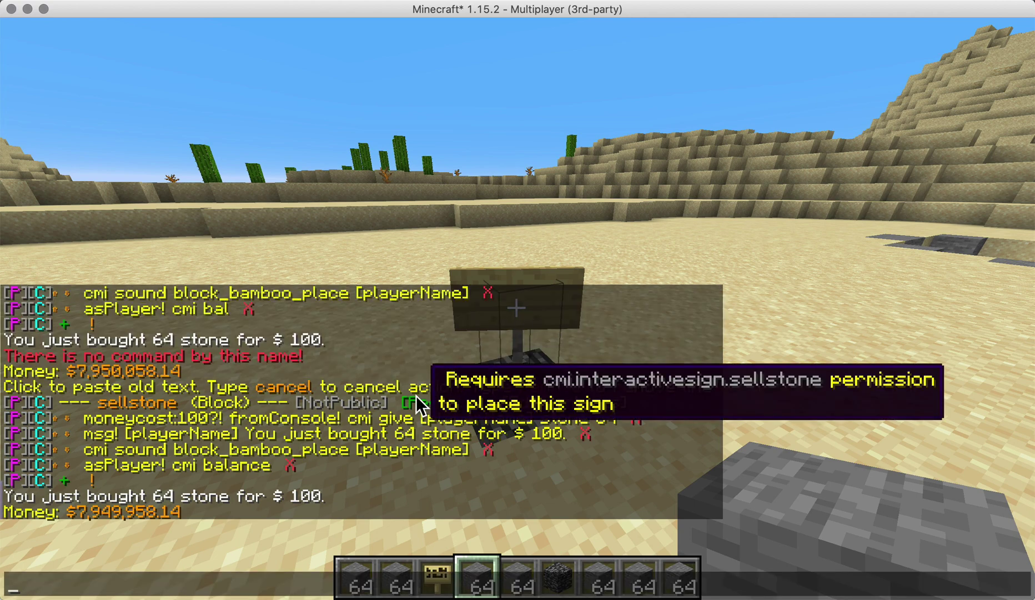
{"action": "left_click", "coordinate": [94, 324]}
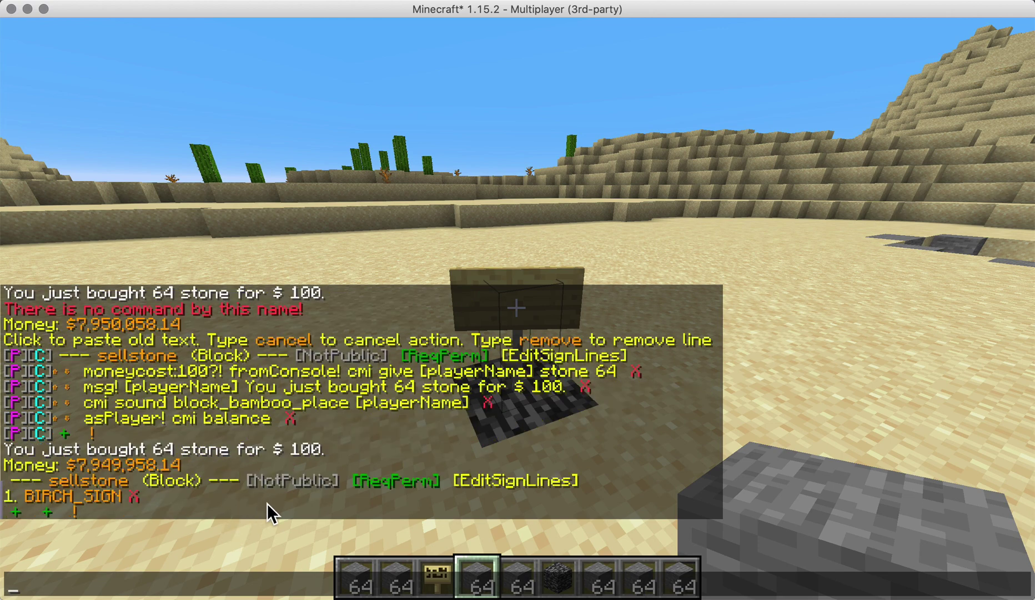
{"action": "left_click", "coordinate": [289, 478]}
{"action": "key", "text": "Escape"}
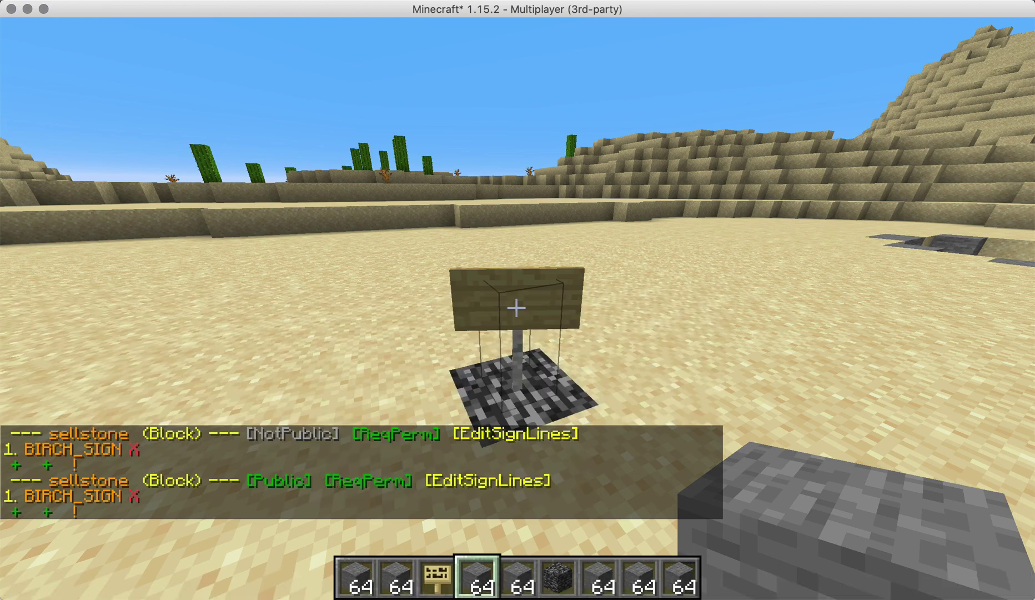
Replace a sand block with bedrock and place a birch sign reading [sellstone] on it.
{"action": "key", "text": "6"}
{"action": "left_click", "coordinate": [516, 308]}
{"action": "right_click", "coordinate": [516, 308]}
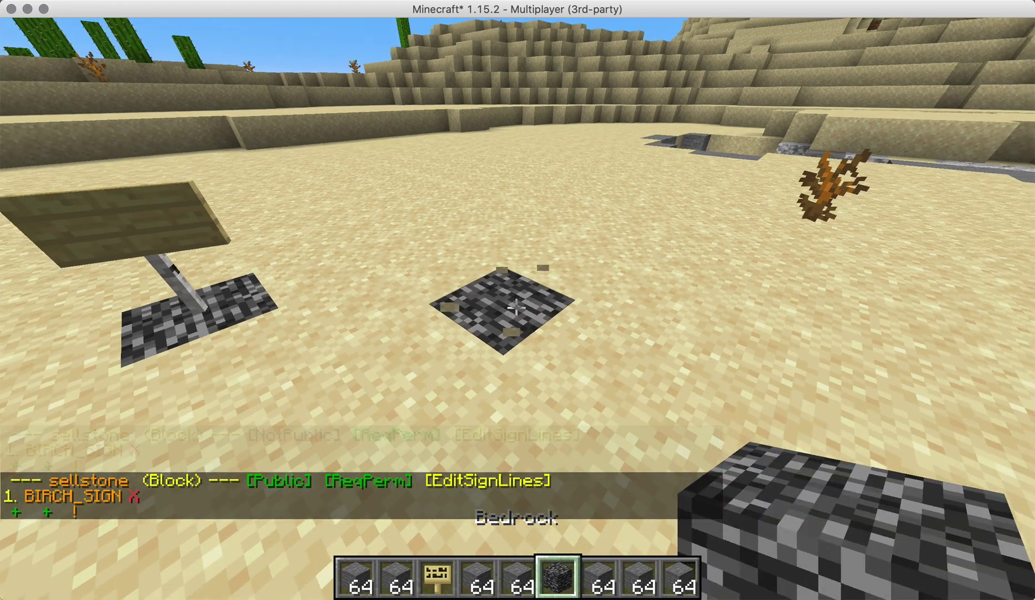
{"action": "scroll", "coordinate": [515, 308], "scroll_direction": "up", "scroll_amount": 3}
{"action": "right_click", "coordinate": [516, 308]}
{"action": "type", "text": "[sellstone]"}
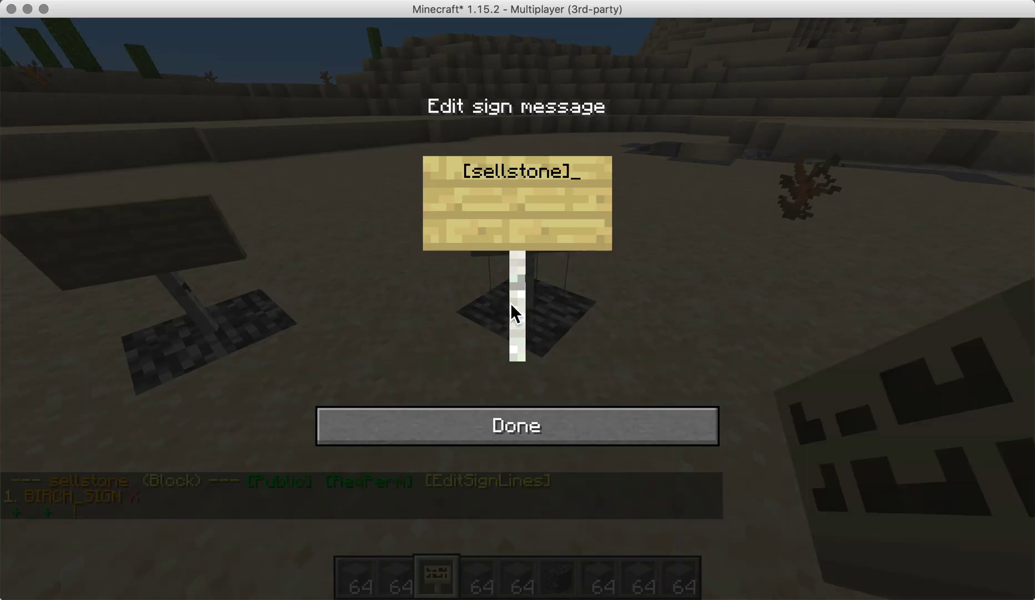
{"action": "left_click", "coordinate": [524, 429]}
With an empty hand, buy 64 stone twice from the new [sellstone] sign.
{"action": "key", "text": "s"}
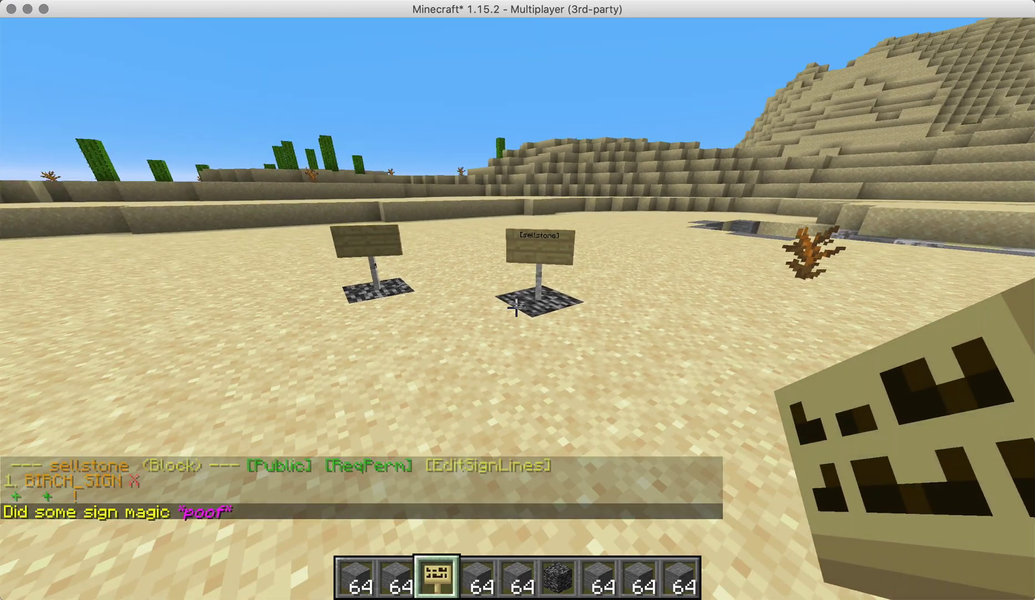
{"action": "scroll", "coordinate": [516, 308], "scroll_direction": "down", "scroll_amount": 3}
{"action": "key", "text": "q"}
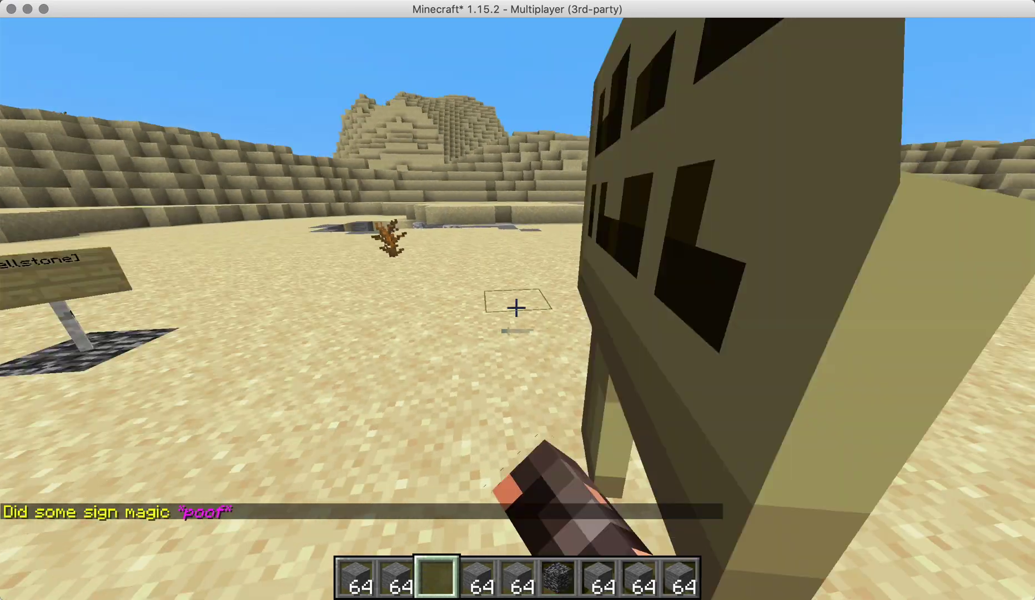
{"action": "key", "text": "w"}
{"action": "right_click", "coordinate": [515, 308]}
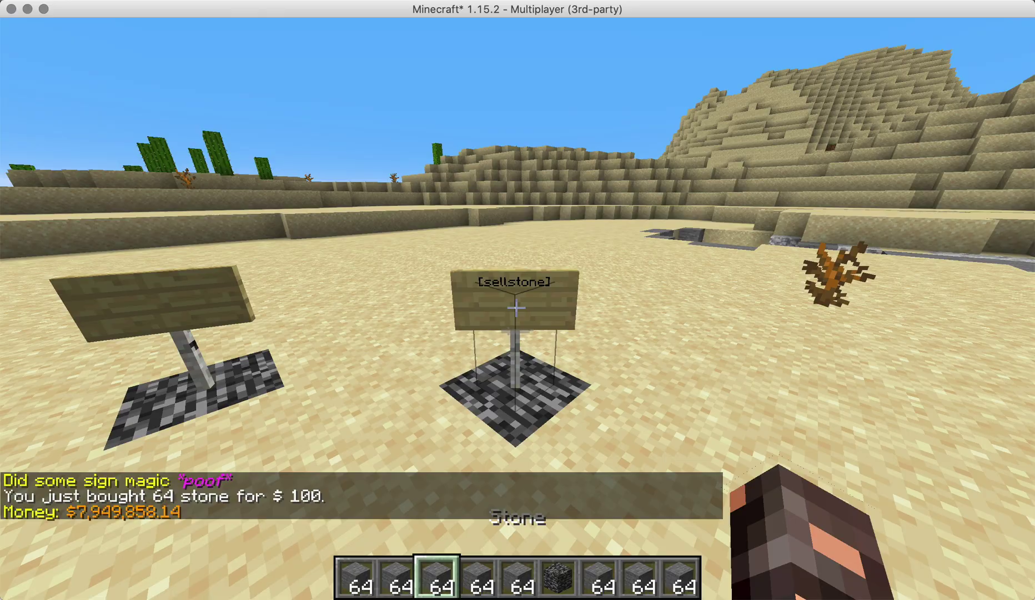
{"action": "right_click", "coordinate": [516, 308]}
{"action": "key", "text": "s"}
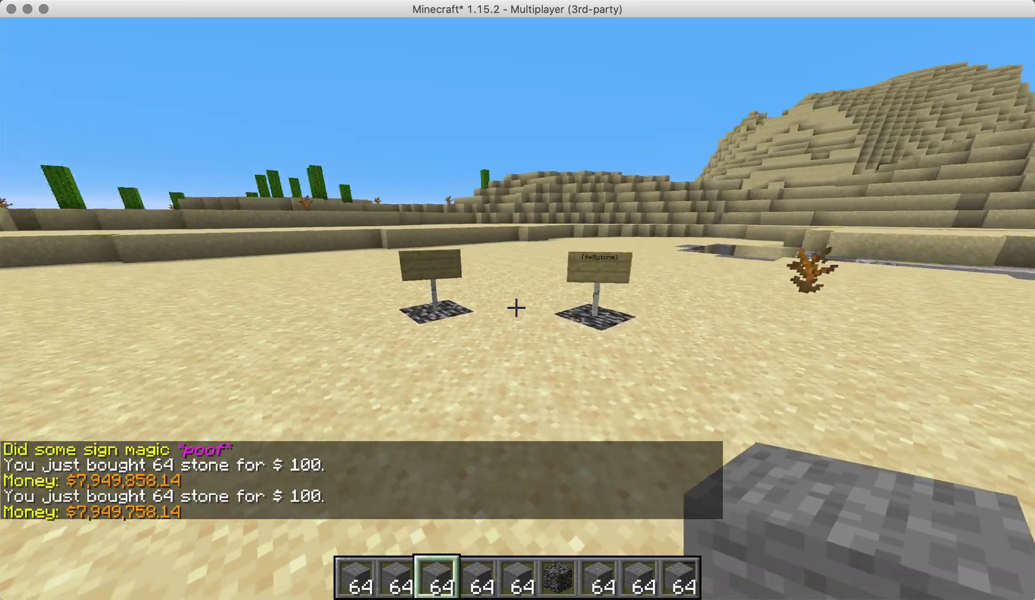
{"action": "key", "text": "w"}
{"action": "key", "text": "w"}
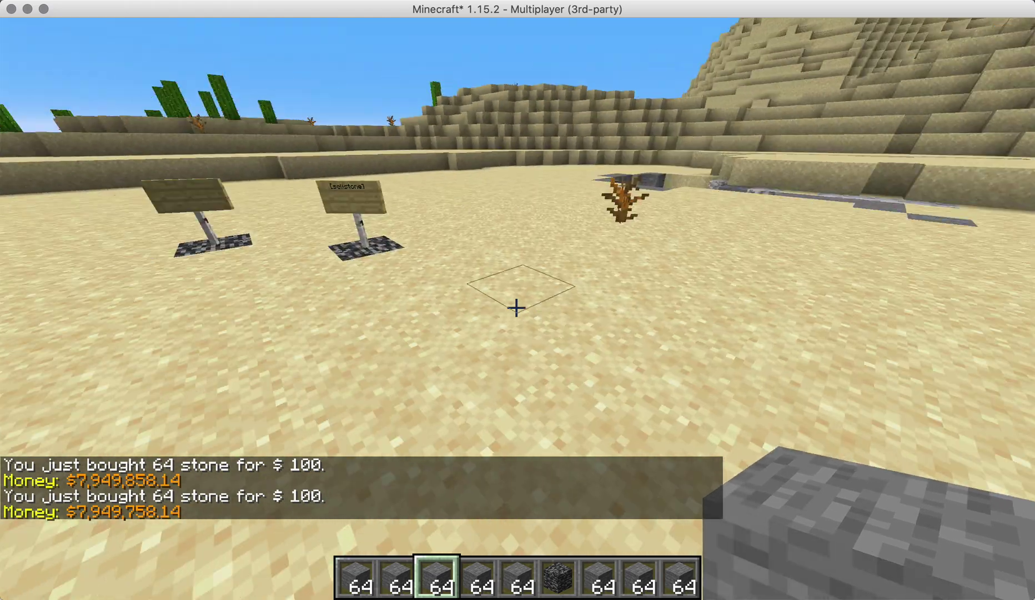
Break the extra [sellstone] sign and buy 64 stone from the remaining sign.
{"action": "key", "text": "w"}
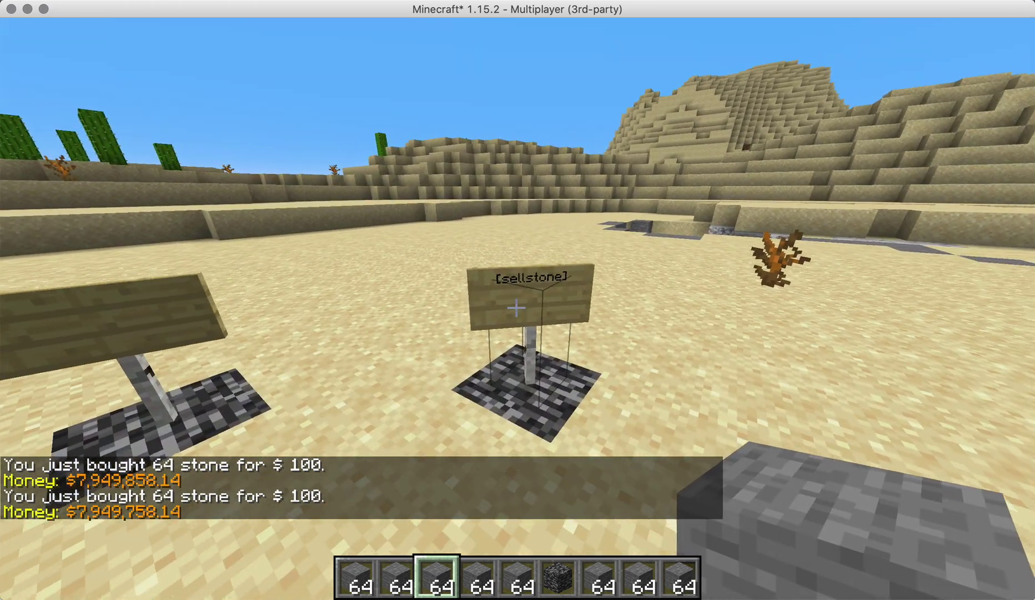
{"action": "left_click", "coordinate": [516, 308]}
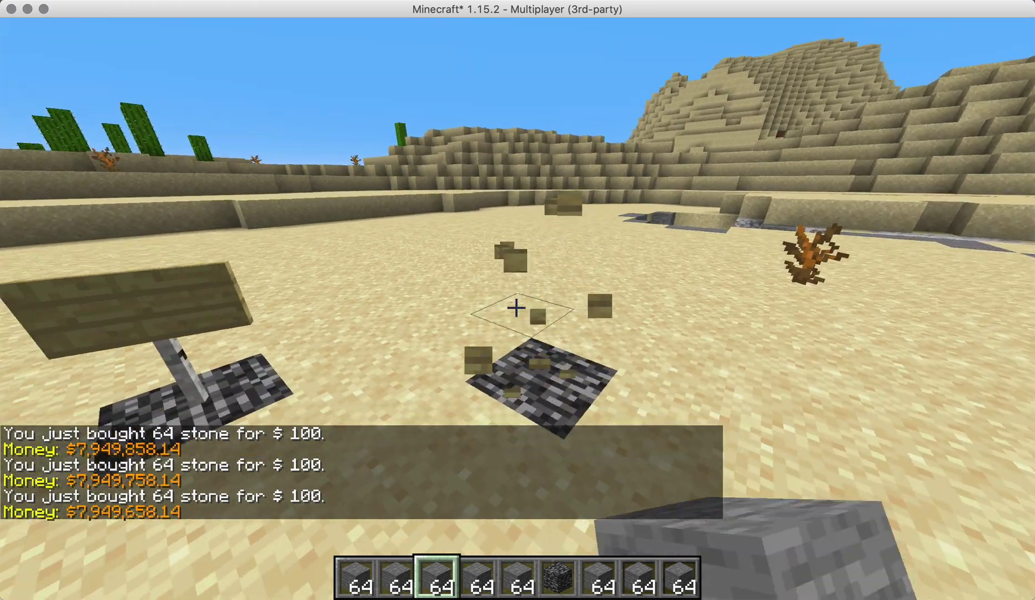
{"action": "key", "text": "w"}
{"action": "right_click", "coordinate": [516, 307]}
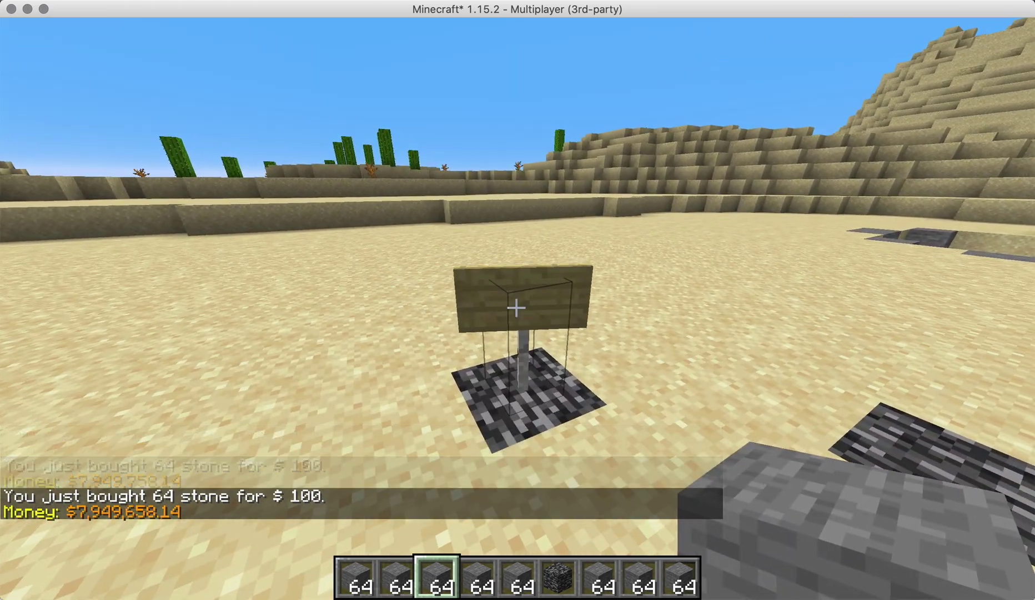
Run /cmi ic to list the interactive commands.
{"action": "key", "text": "slash"}
{"action": "type", "text": "cmi:cmi"}
{"action": "key", "text": "BackSpace"}
{"action": "key", "text": "BackSpace"}
{"action": "key", "text": "BackSpace"}
{"action": "type", "text": "ic"}
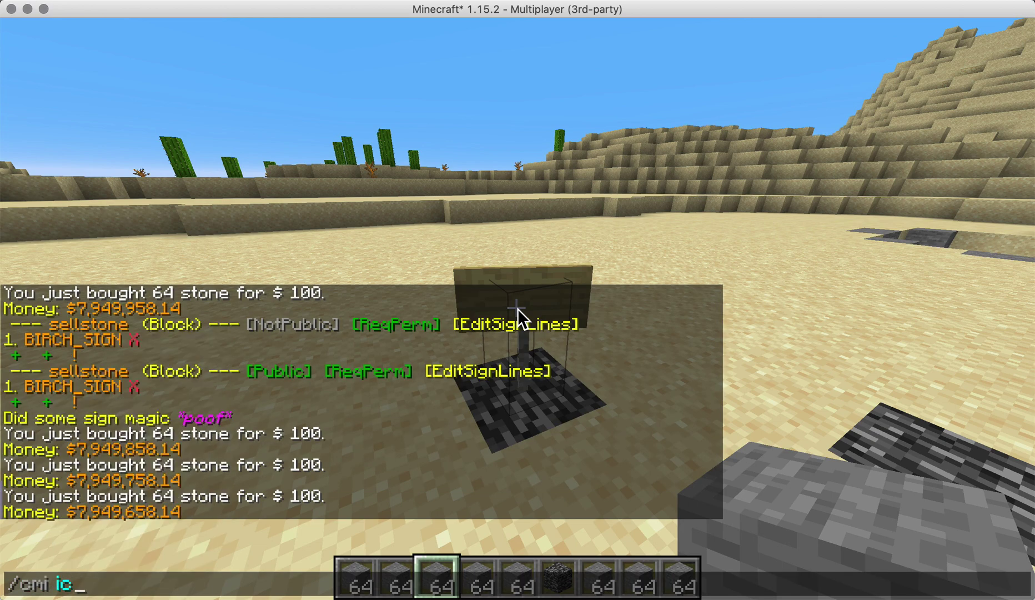
{"action": "key", "text": "Return"}
In sellstone's sign-line editor, set the first line to &9&l[Sell: STONE].
{"action": "key", "text": "t"}
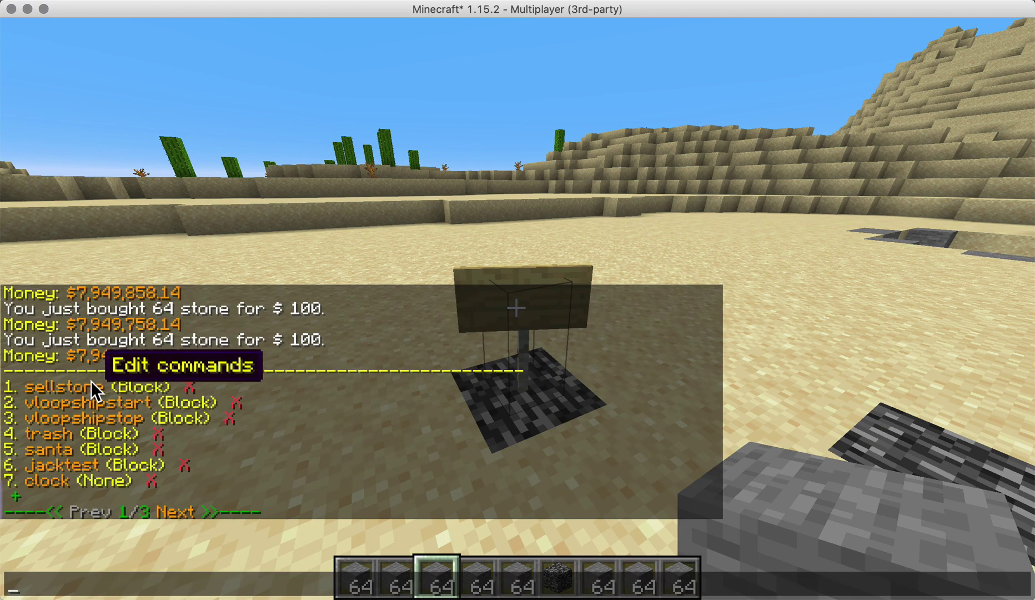
{"action": "left_click", "coordinate": [92, 384]}
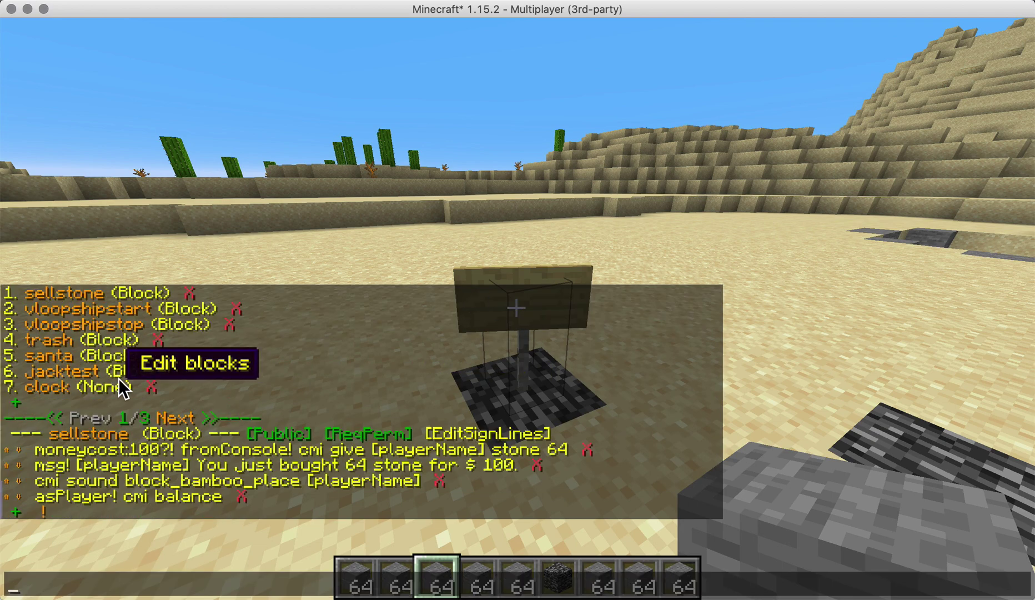
{"action": "left_click", "coordinate": [481, 427]}
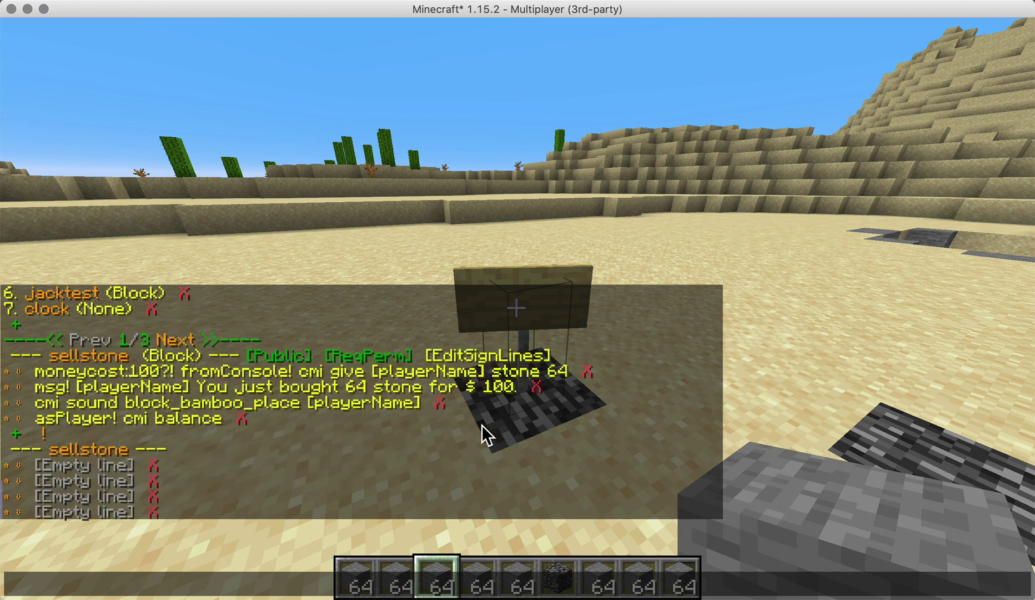
{"action": "left_click", "coordinate": [89, 462]}
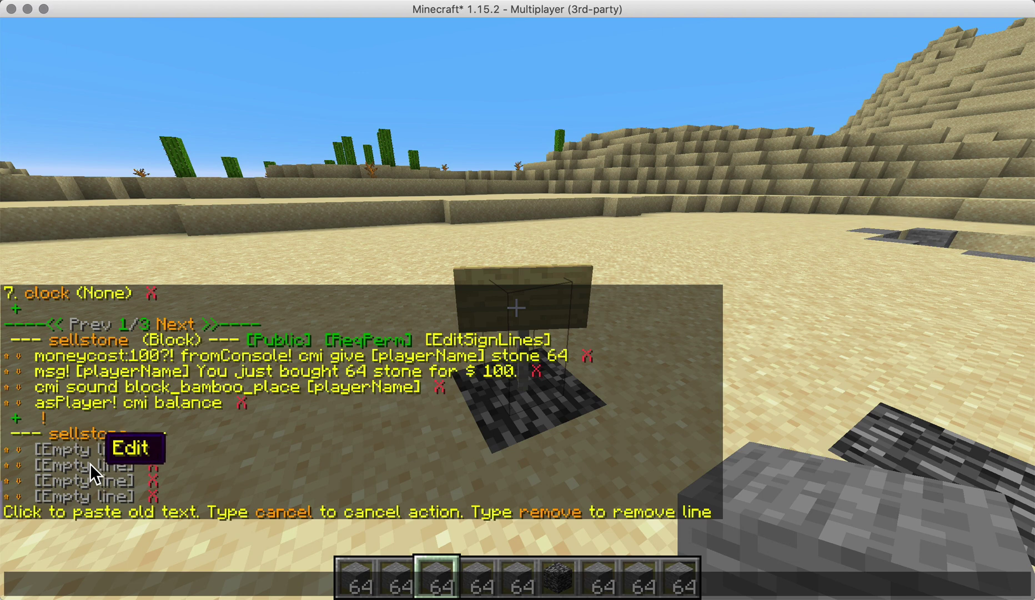
{"action": "type", "text": "&9&l"}
{"action": "type", "text": "[ "}
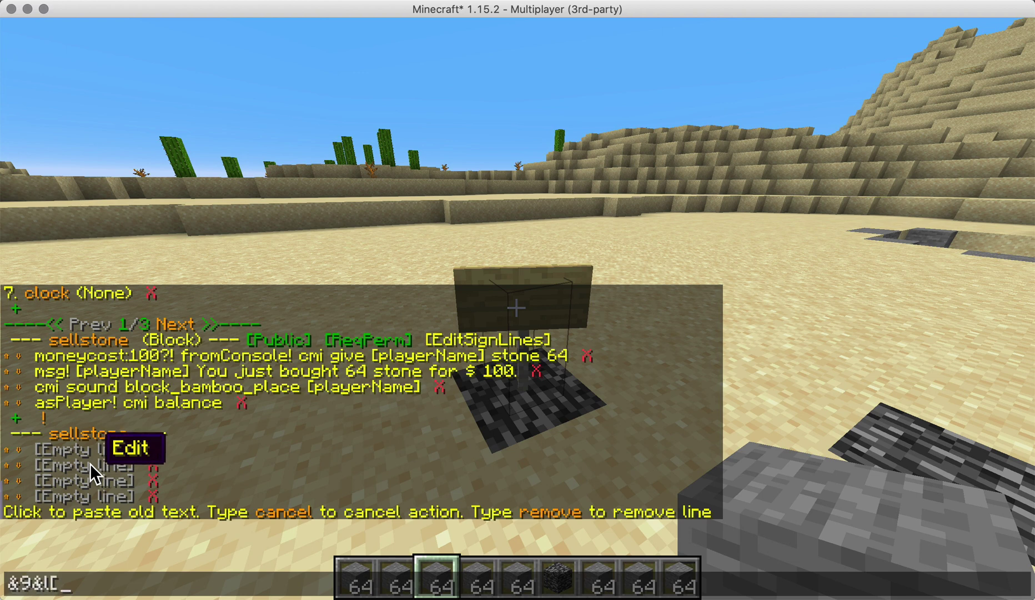
{"action": "type", "text": "Sell"}
{"action": "type", "text": ": STONE]"}
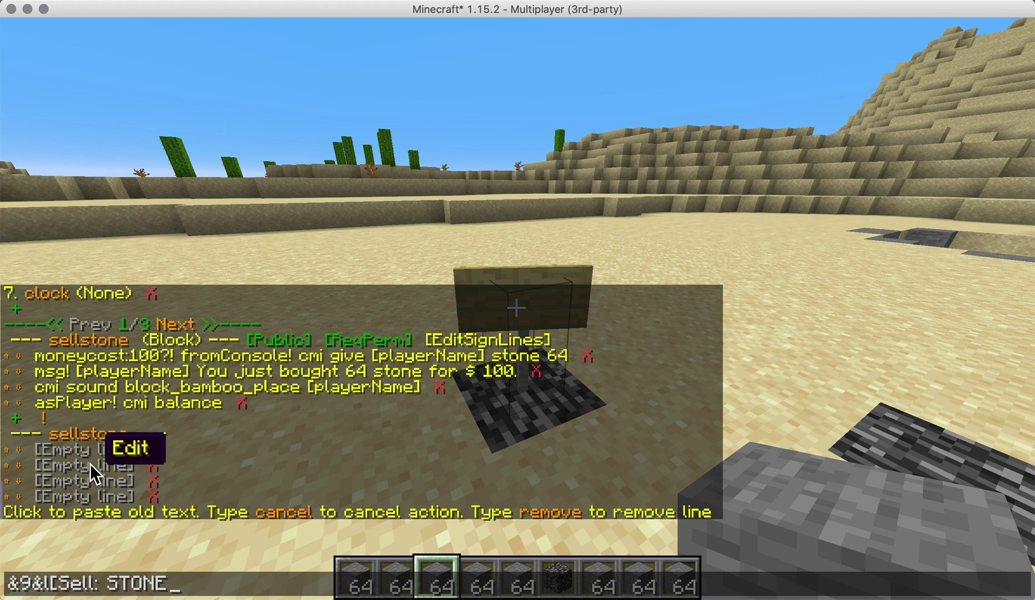
{"action": "key", "text": "Return"}
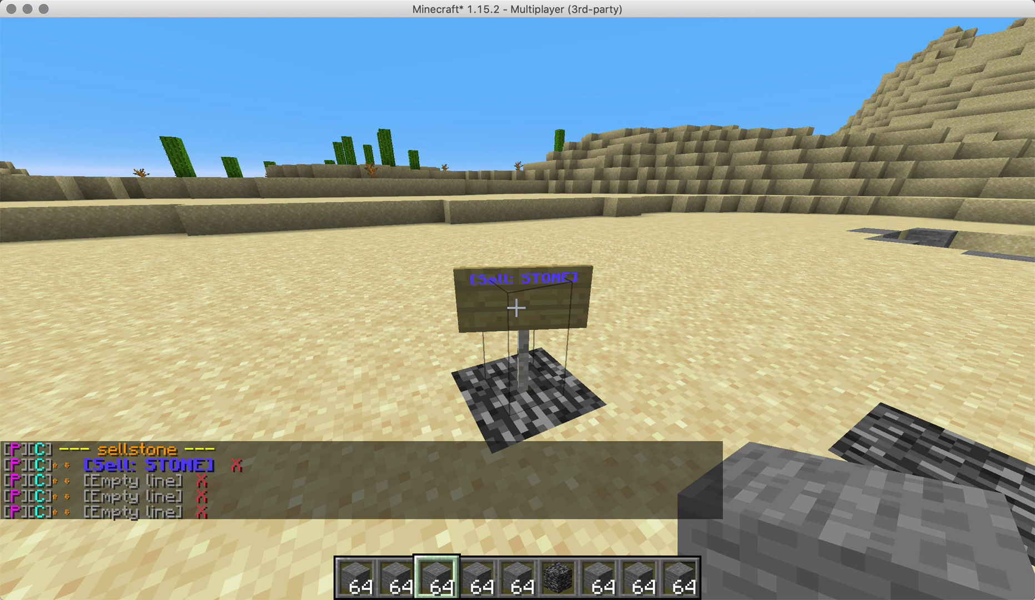
Set the sign's second line to 'You get: &664'.
{"action": "key", "text": "t"}
{"action": "left_click", "coordinate": [158, 481]}
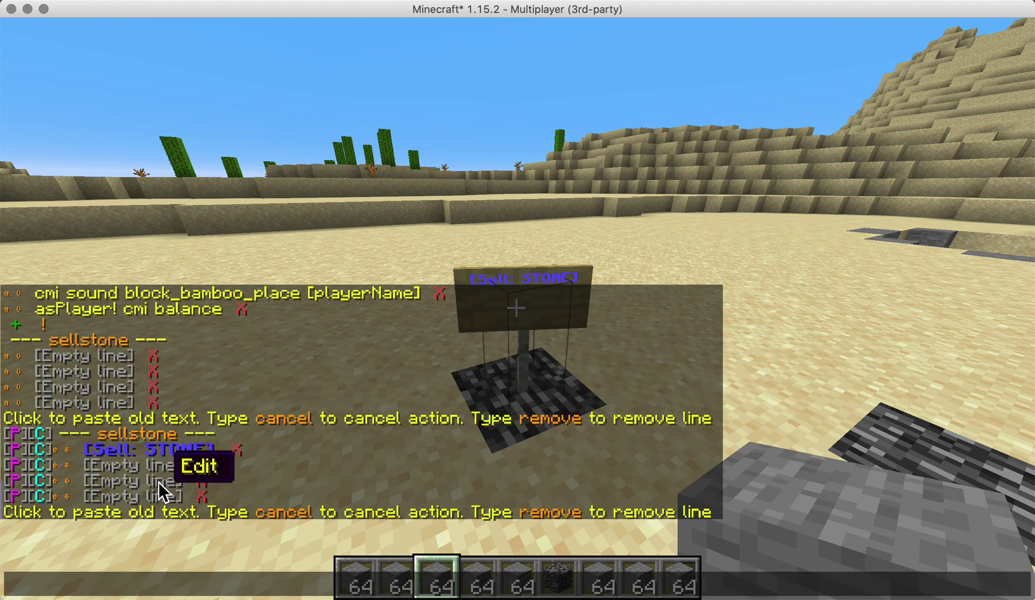
{"action": "type", "text": "You get"}
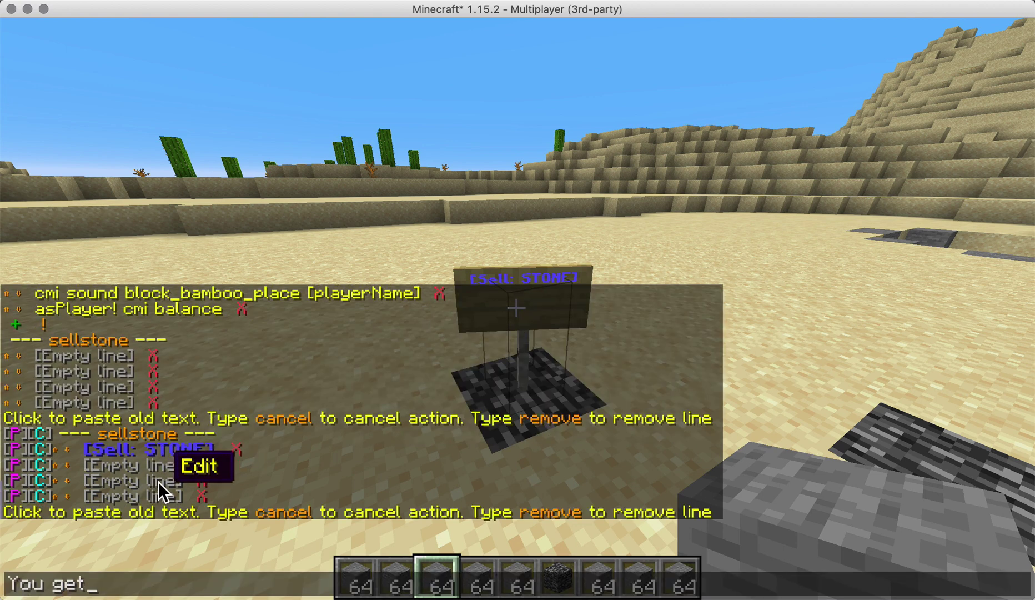
{"action": "type", "text": ": 64"}
{"action": "key", "text": "BackSpace"}
{"action": "key", "text": "BackSpace"}
{"action": "key", "text": "BackSpace"}
{"action": "type", "text": "&6"}
{"action": "type", "text": "64"}
{"action": "key", "text": "Return"}
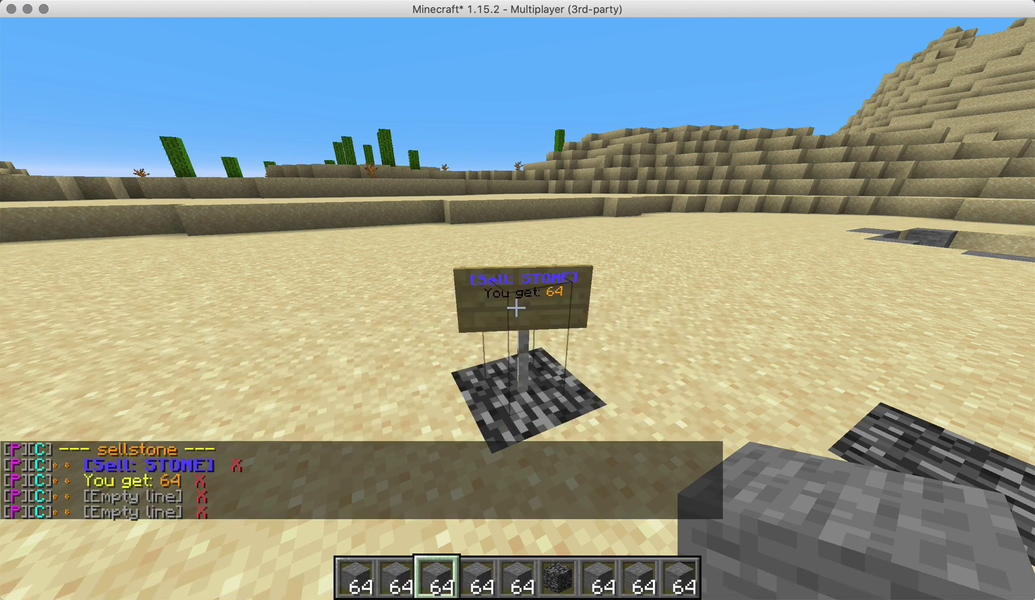
Set the sign's third line to 'You pay: &6100'.
{"action": "key", "text": "t"}
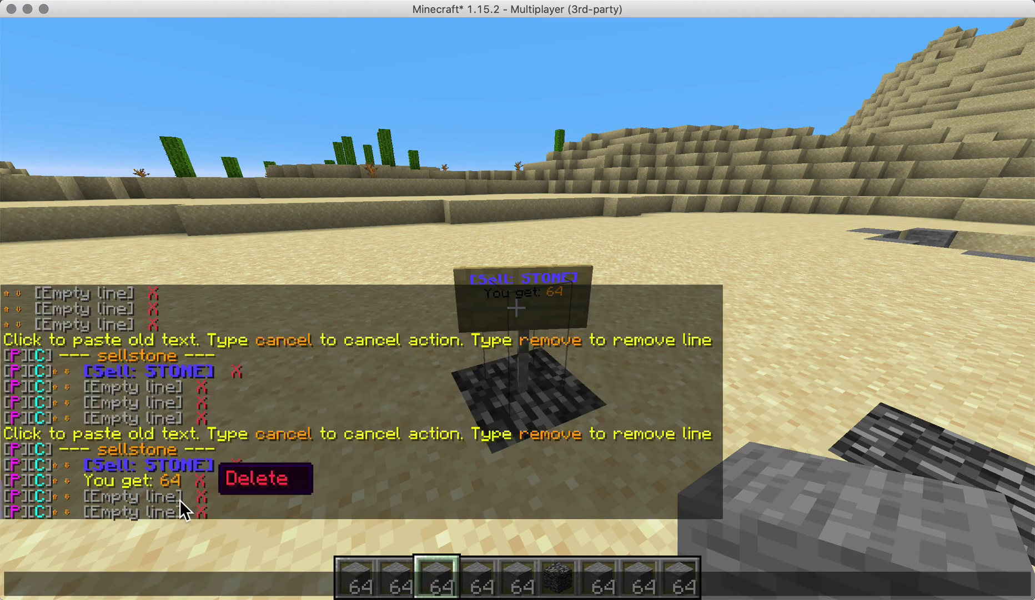
{"action": "left_click", "coordinate": [168, 498]}
{"action": "type", "text": "ou pay: &6100"}
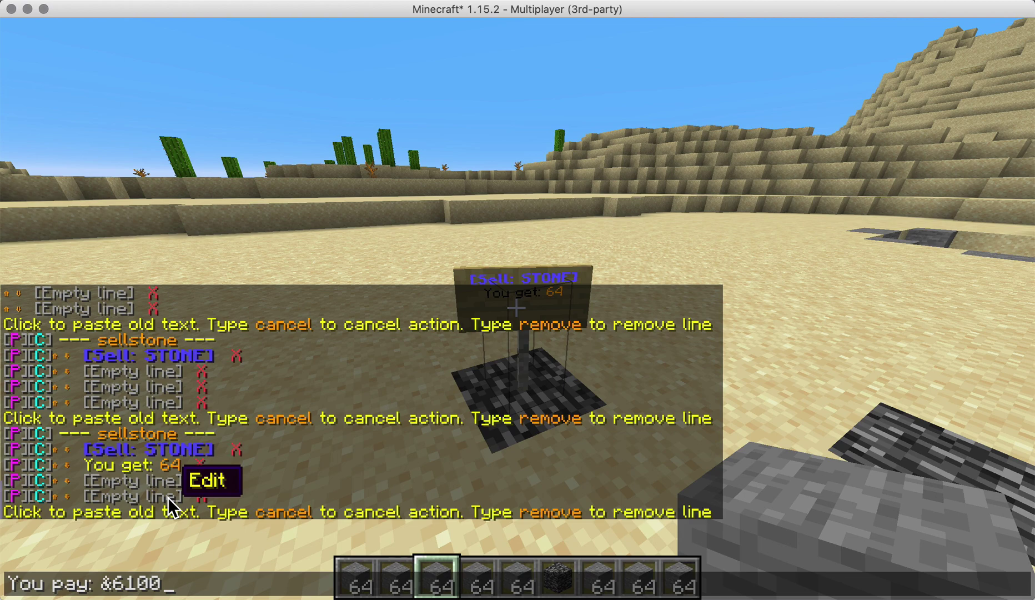
{"action": "key", "text": "Return"}
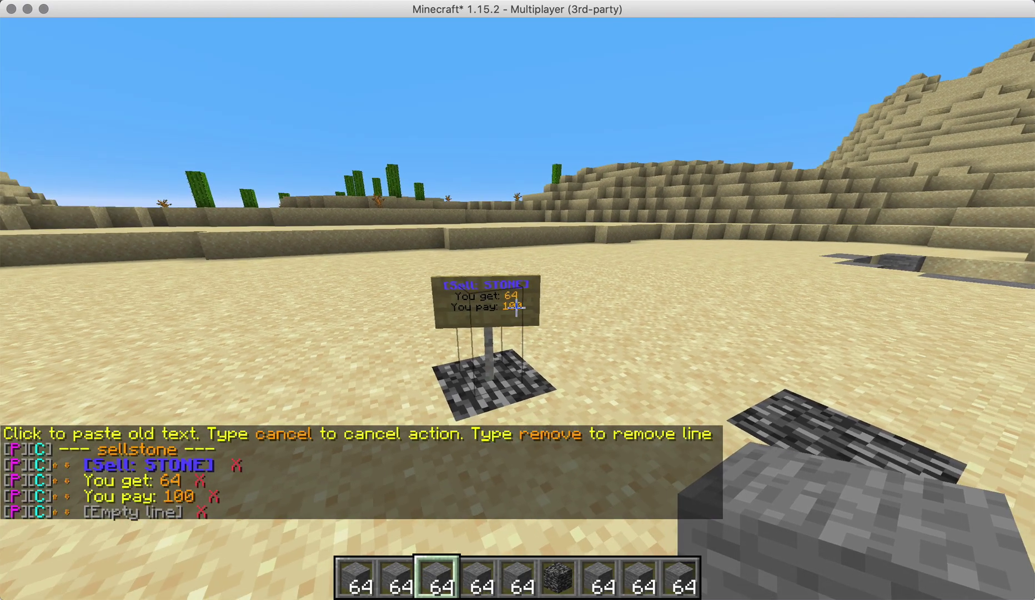
Buy 64 stone from the edited sign, then place a new birch [sellstone] sign on the bedrock.
{"action": "right_click", "coordinate": [516, 307]}
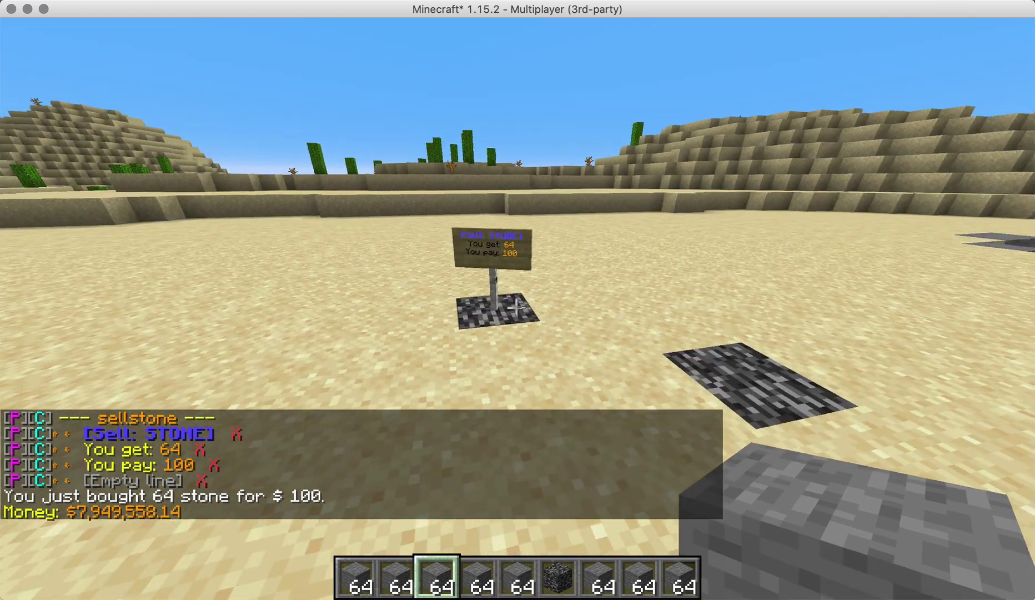
{"action": "middle_click", "coordinate": [516, 307]}
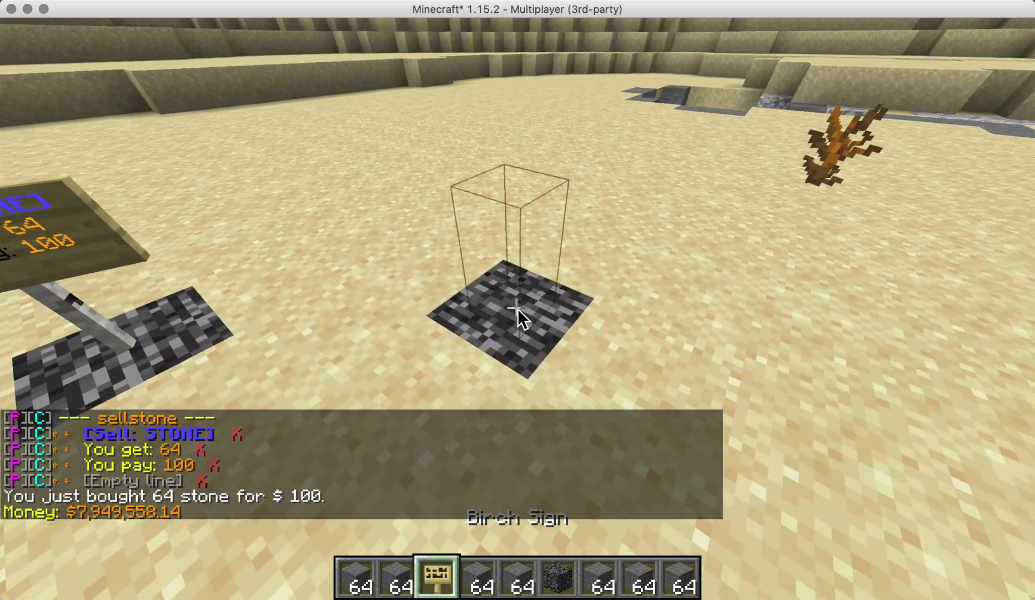
{"action": "right_click", "coordinate": [517, 308]}
{"action": "type", "text": "[s"}
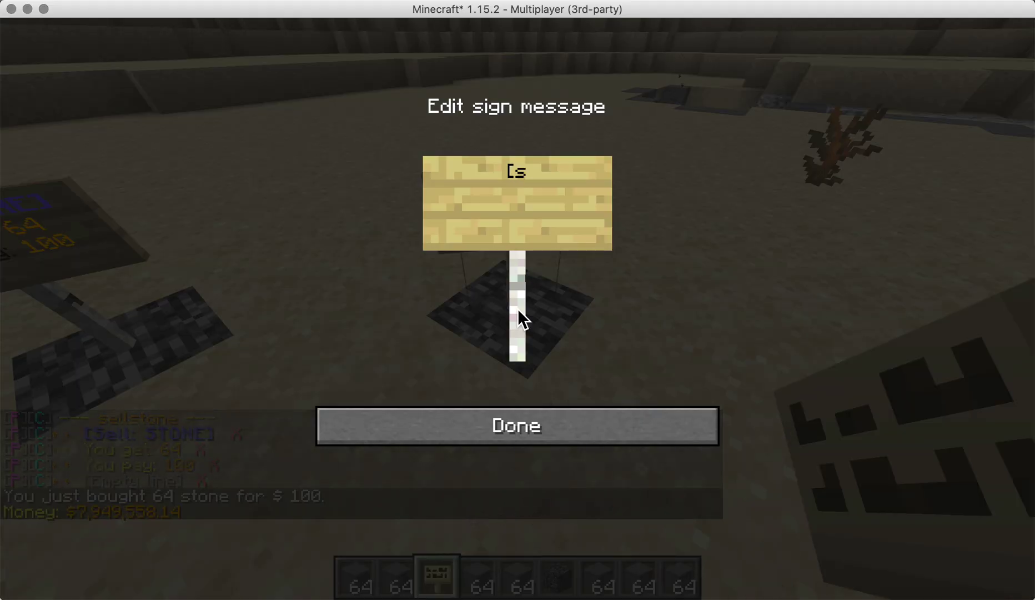
{"action": "type", "text": "]"}
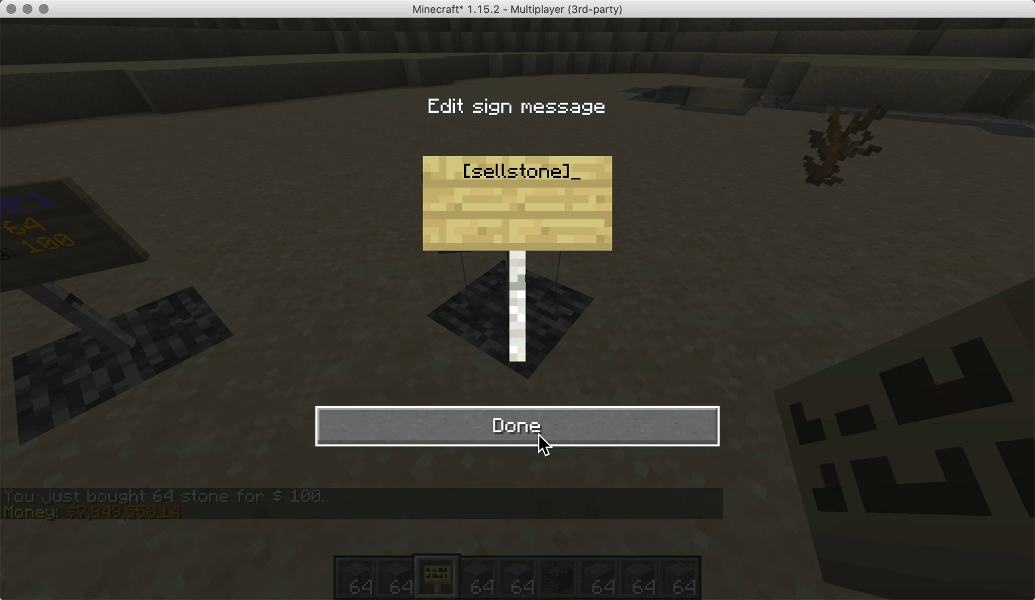
{"action": "left_click", "coordinate": [539, 434]}
Buy 64 stone twice from the new sign to test it.
{"action": "key", "text": "w"}
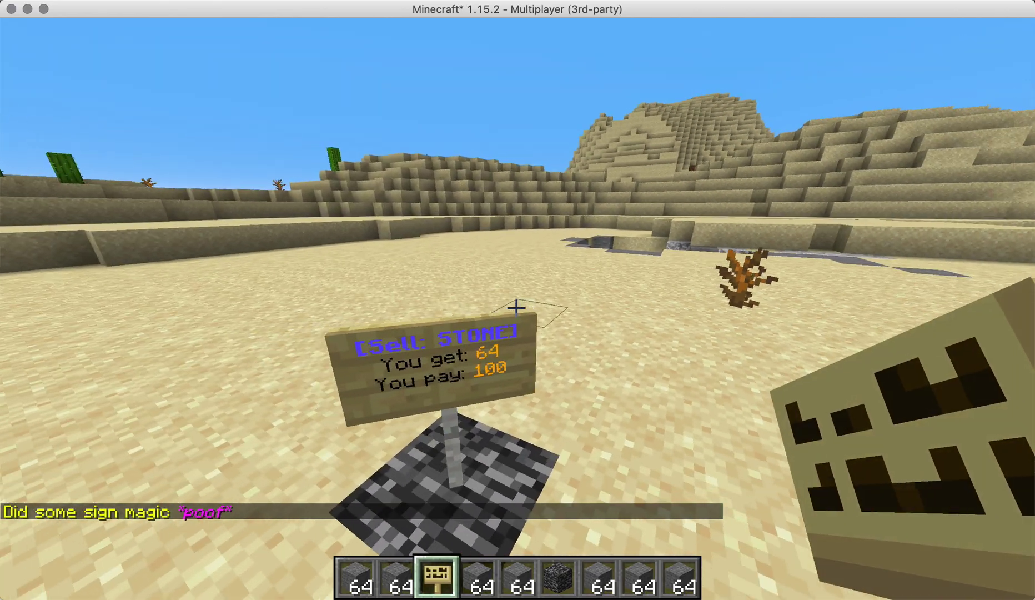
{"action": "key", "text": "s"}
{"action": "right_click", "coordinate": [516, 308]}
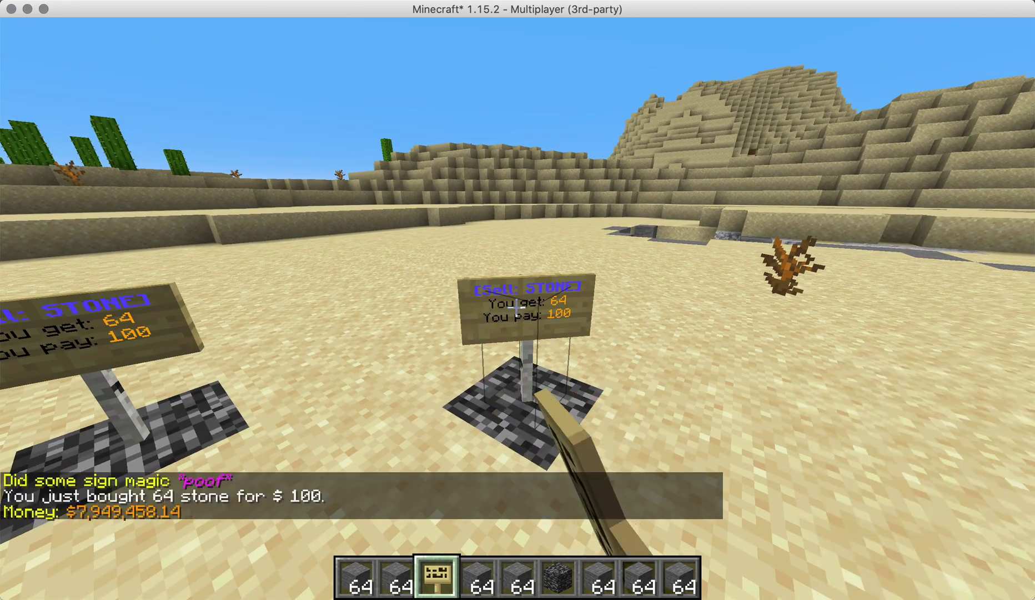
{"action": "right_click", "coordinate": [517, 307]}
{"action": "key", "text": "s"}
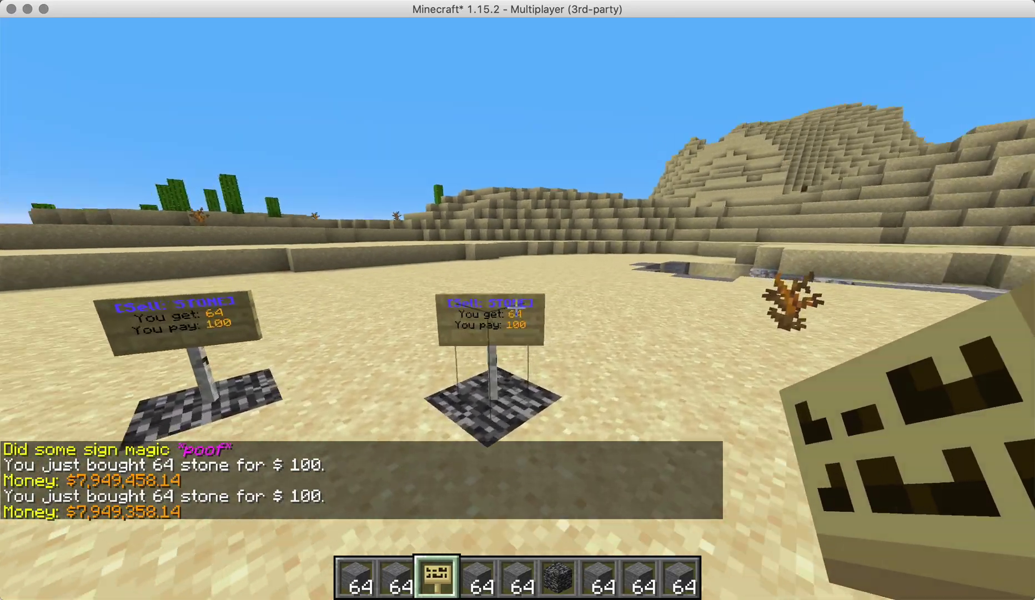
Walk around to inspect both [Sell: STONE] signs side by side.
{"action": "key", "text": "s"}
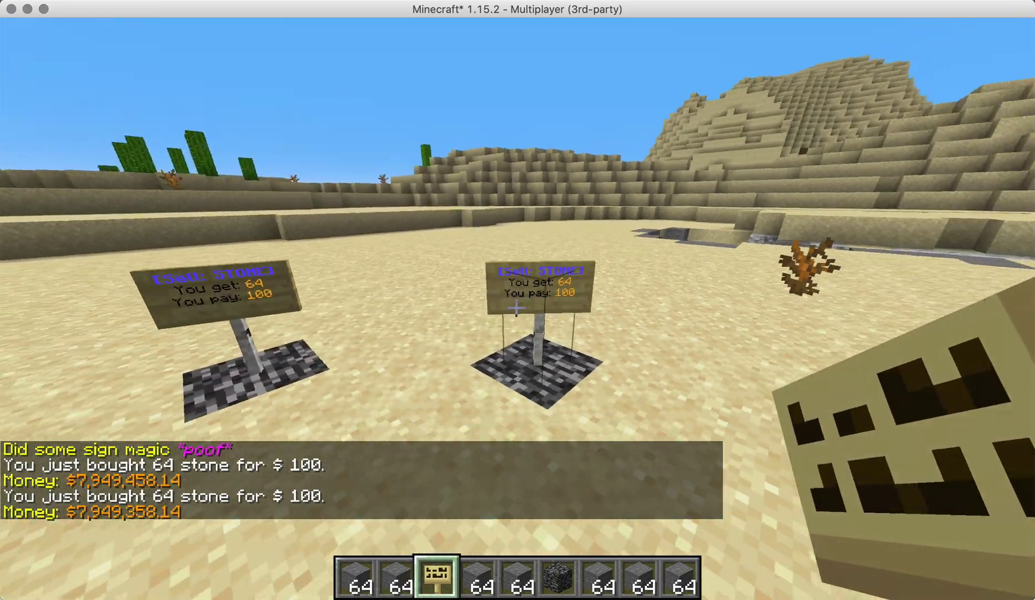
{"action": "key", "text": "w"}
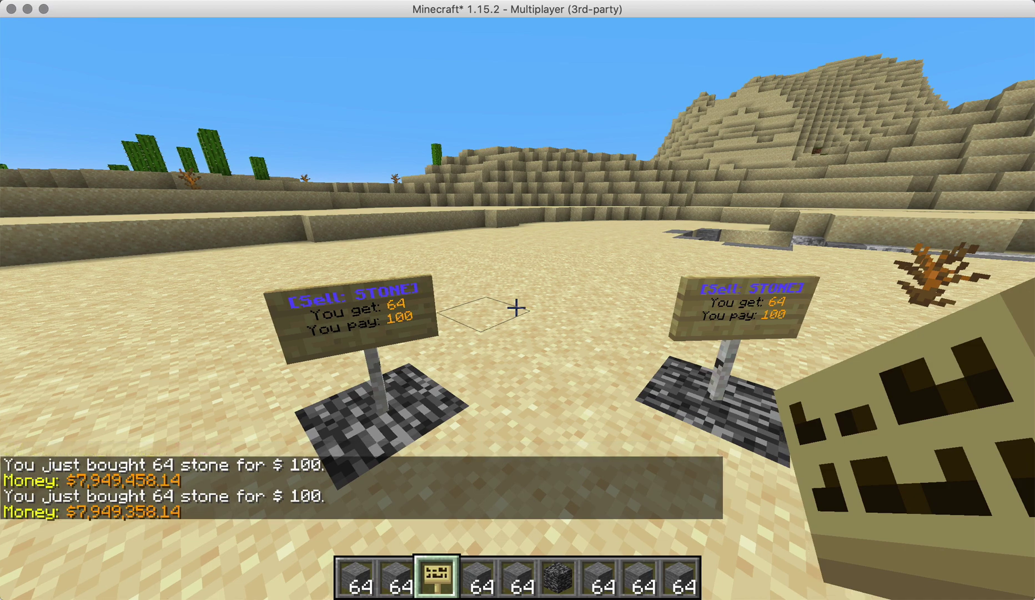
{"action": "key", "text": "d"}
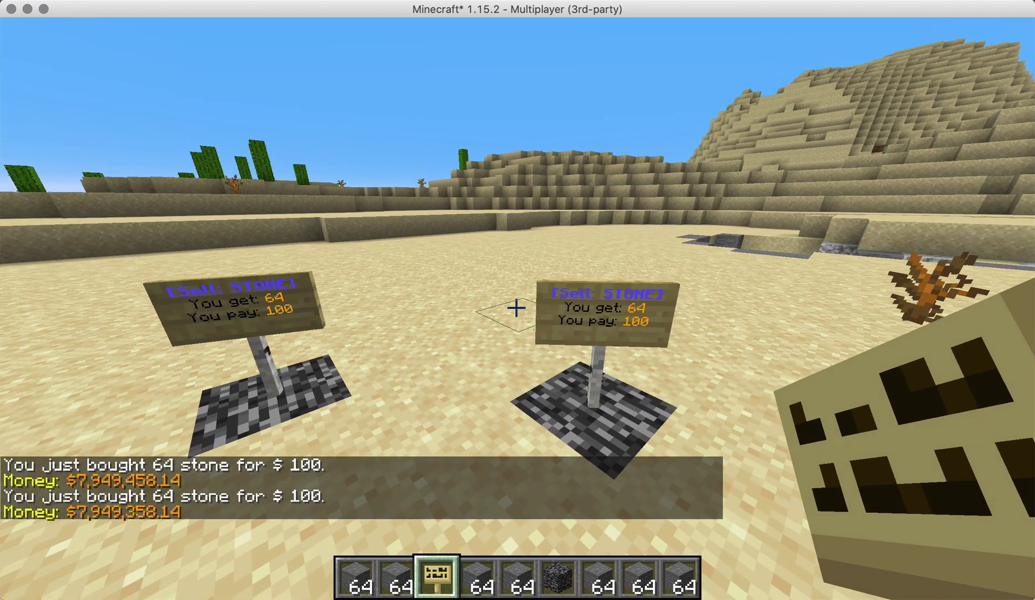
{"action": "key", "text": "w"}
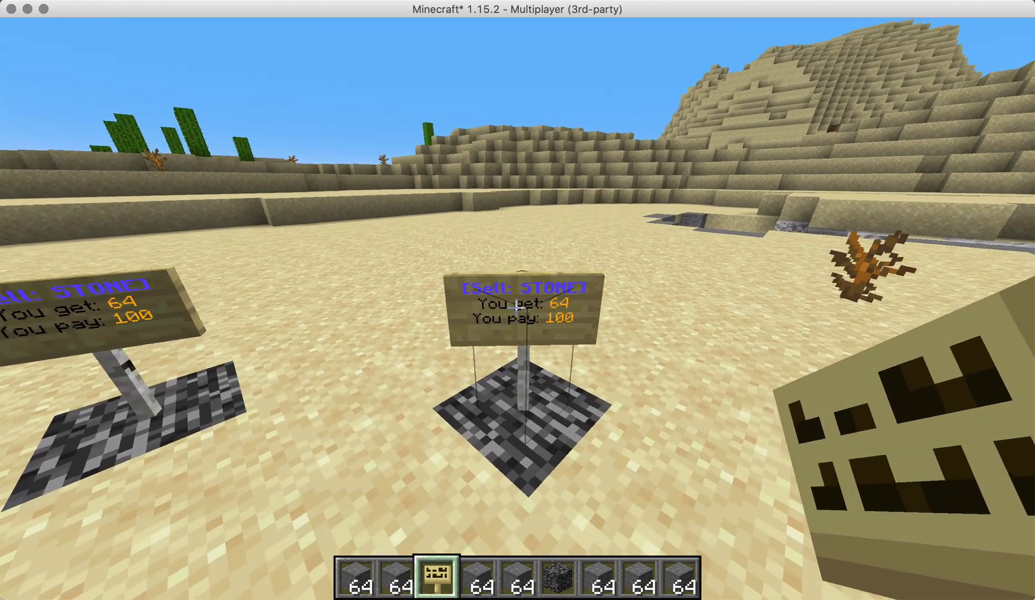
{"action": "key", "text": "s"}
{"action": "key", "text": "a"}
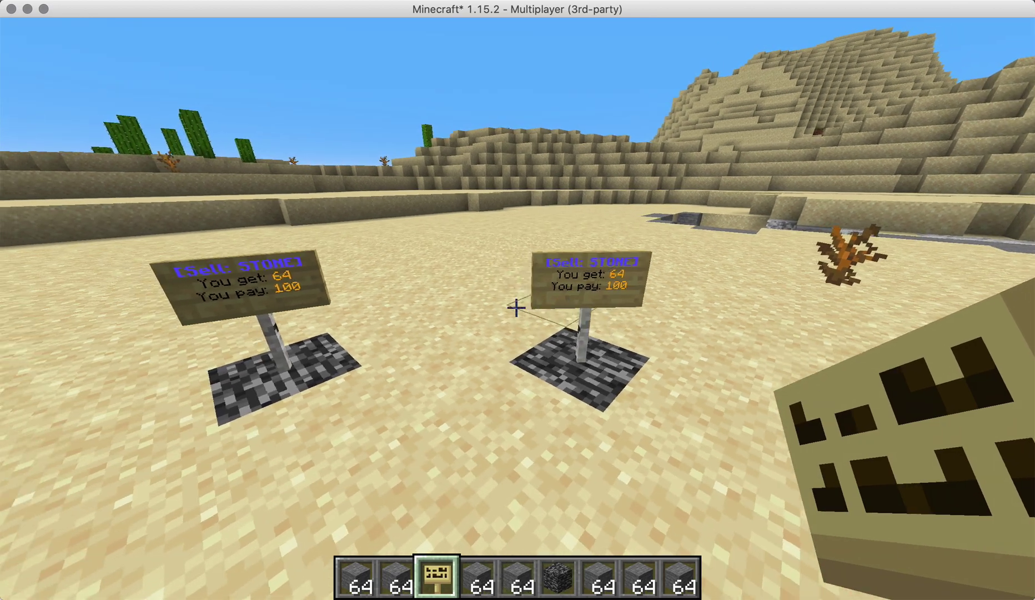
{"action": "key", "text": "w"}
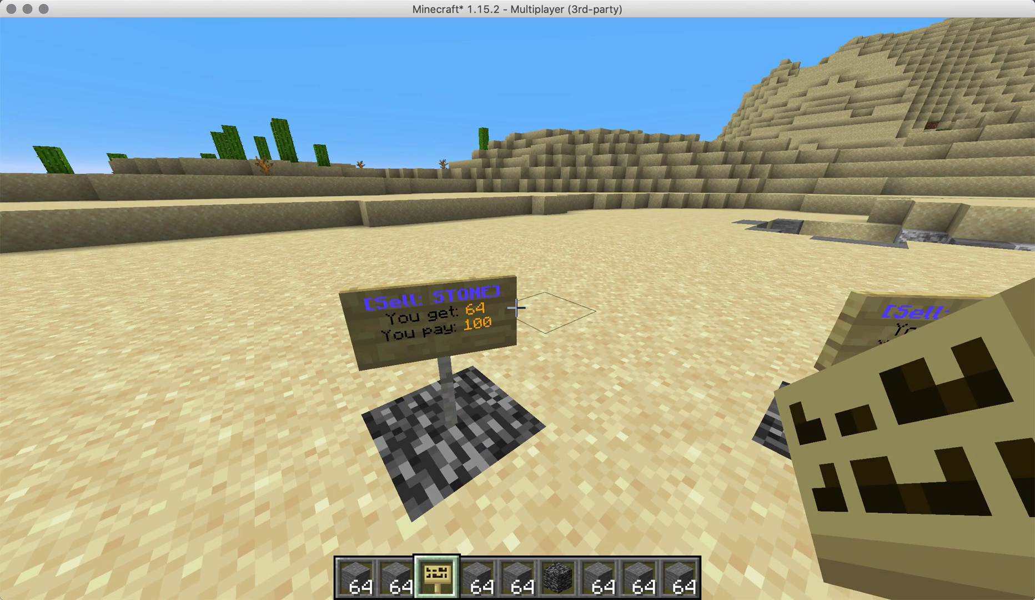
{"action": "key", "text": "s"}
{"action": "key", "text": "d"}
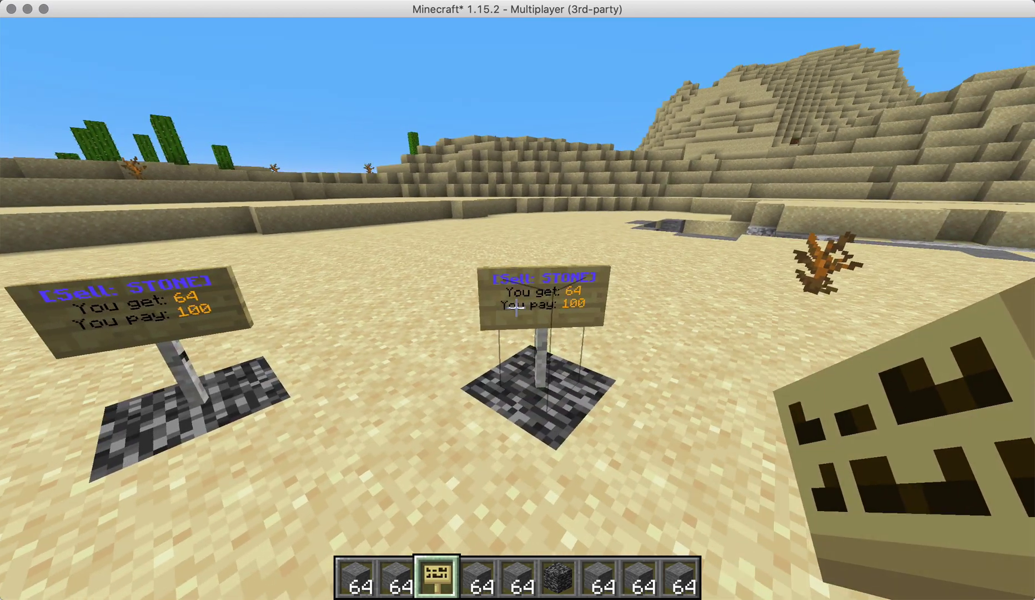
{"action": "key", "text": "w"}
{"action": "key", "text": "s"}
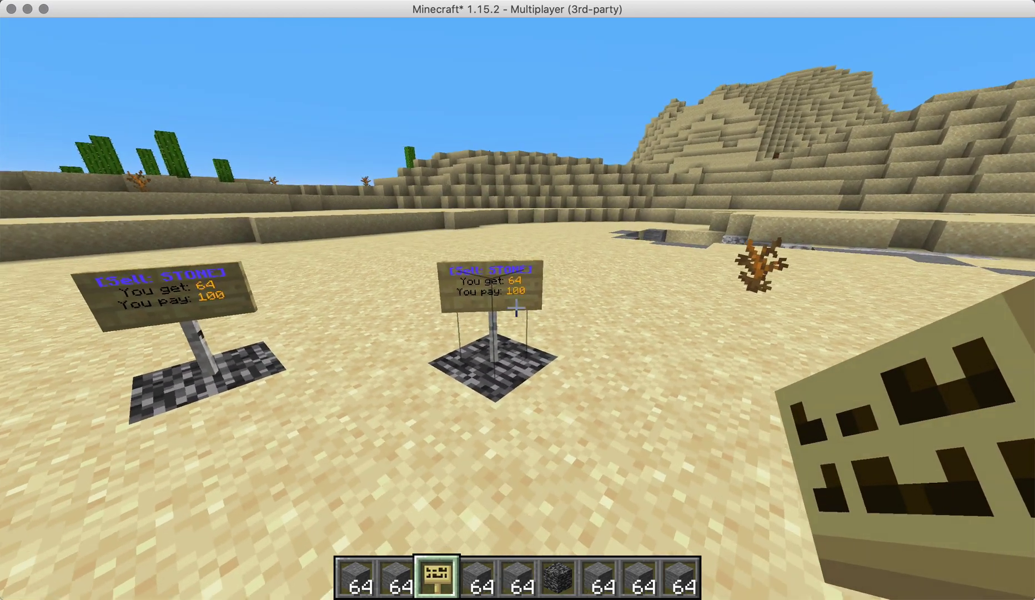
{"action": "key", "text": "w"}
{"action": "key", "text": "t"}
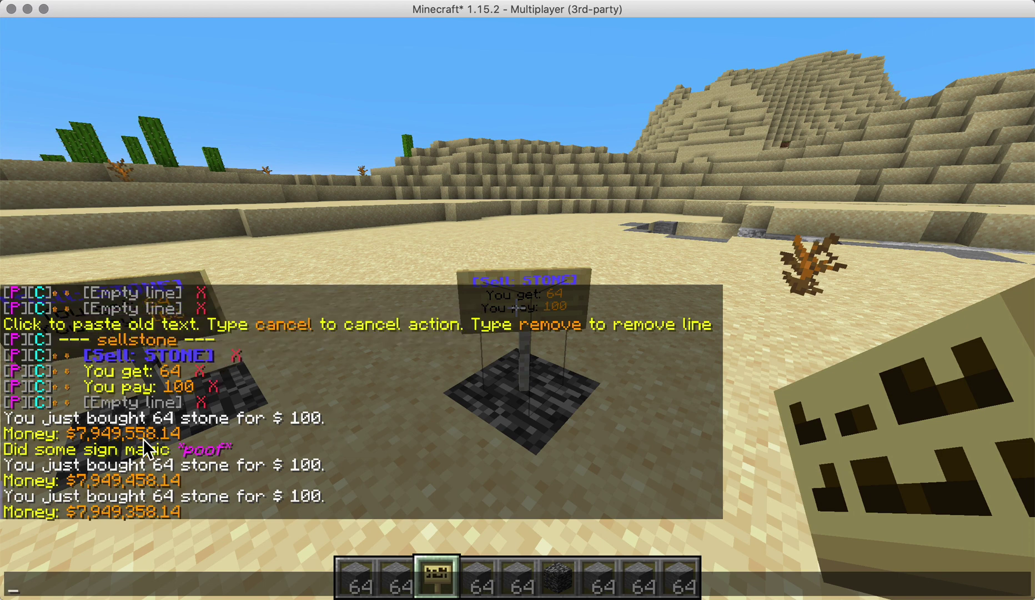
Run /cmi ic and open the sellstone command's action lines.
{"action": "type", "text": "//br"}
{"action": "key", "text": "BackSpace"}
{"action": "key", "text": "BackSpace"}
{"action": "key", "text": "BackSpace"}
{"action": "type", "text": "/cmi "}
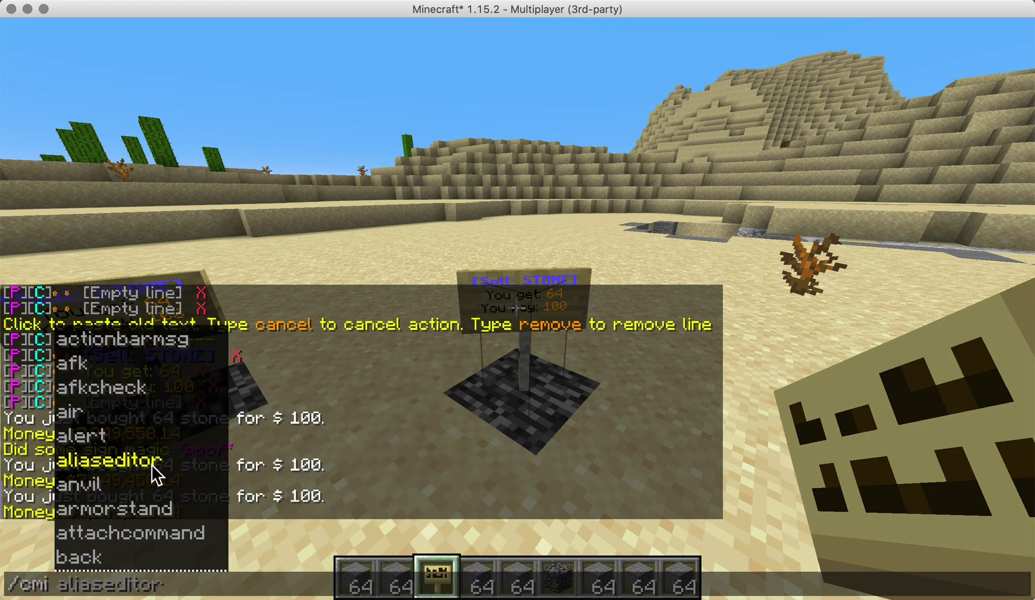
{"action": "type", "text": "ic"}
{"action": "key", "text": "Return"}
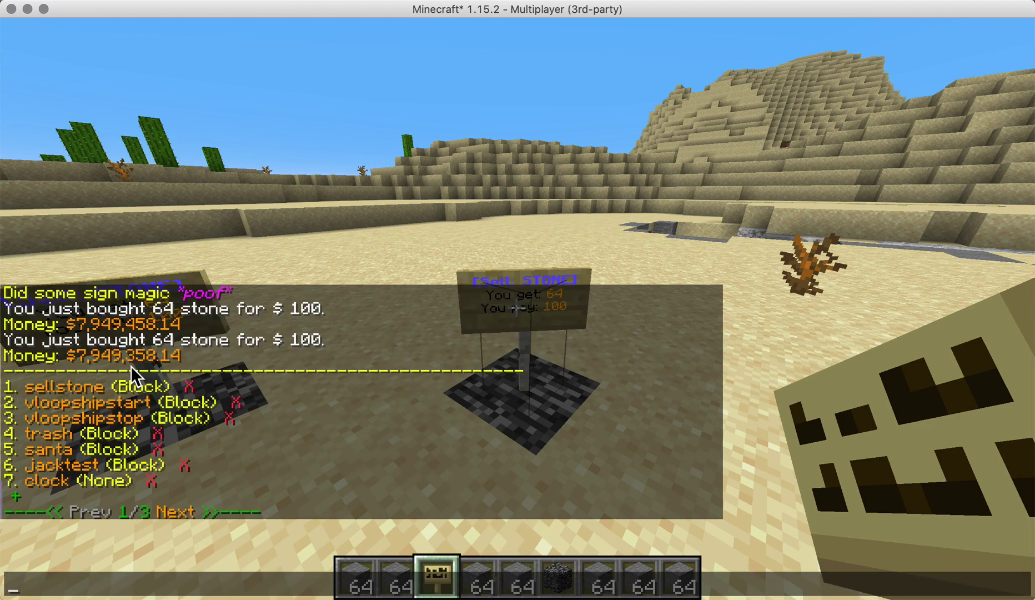
{"action": "left_click", "coordinate": [78, 385]}
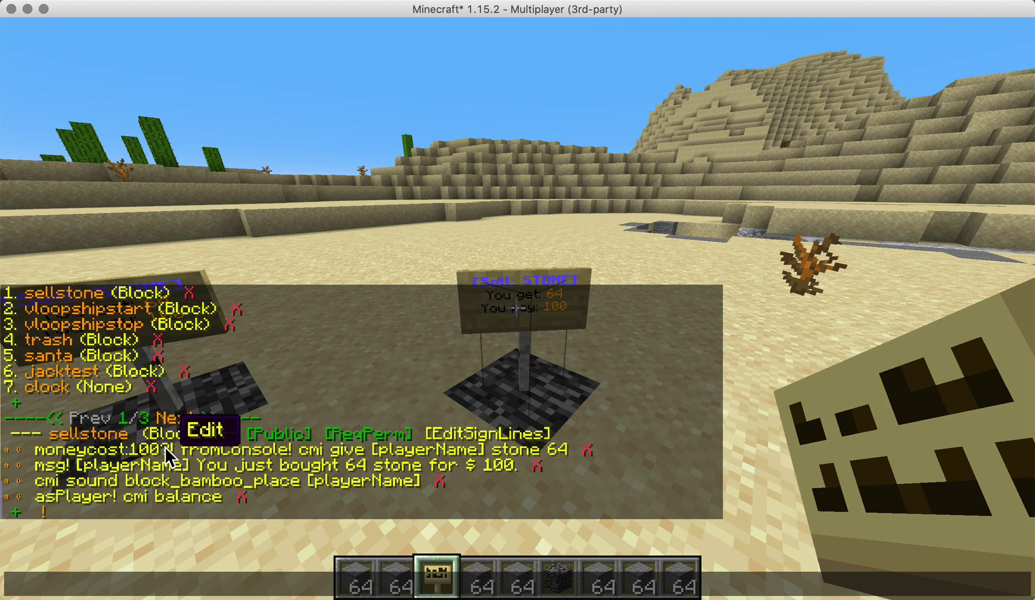
Delete the 'asPlayer! cmi balance' line, resubmit the sound line, and screenshot the updated list.
{"action": "left_click", "coordinate": [241, 495]}
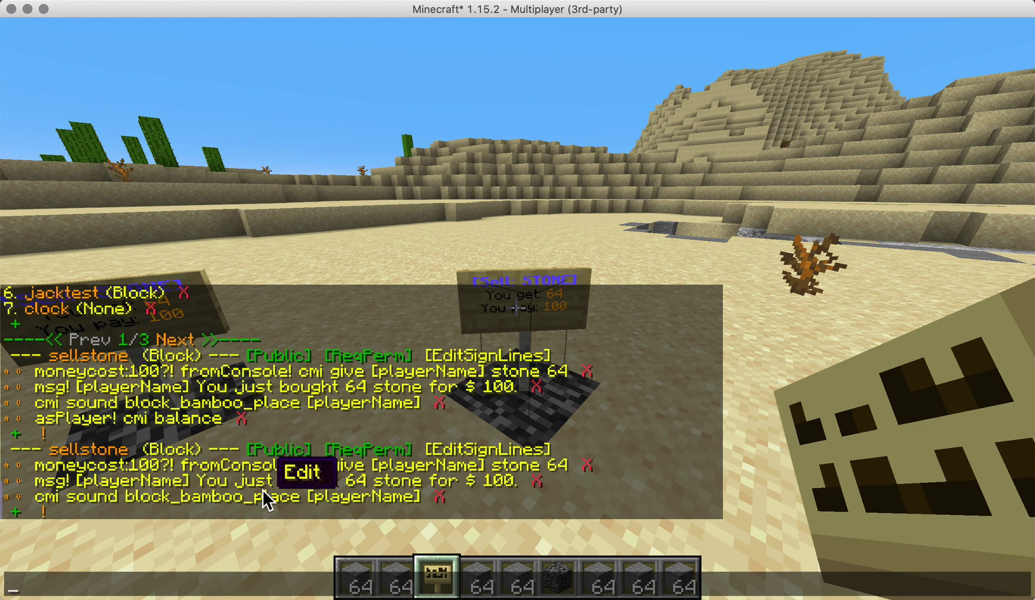
{"action": "left_click", "coordinate": [262, 491]}
{"action": "left_click", "coordinate": [307, 509]}
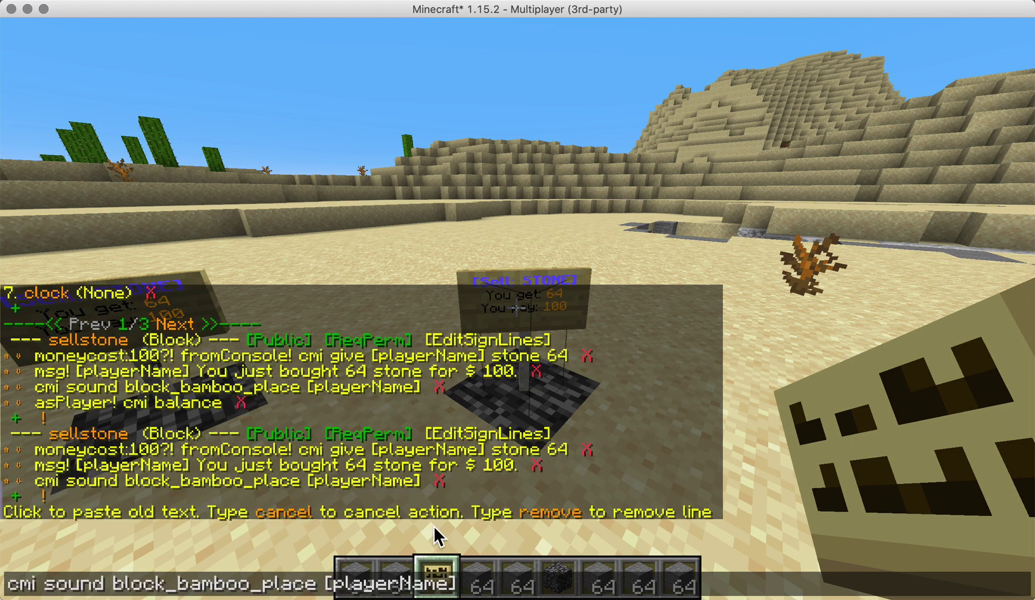
{"action": "key", "text": "Return"}
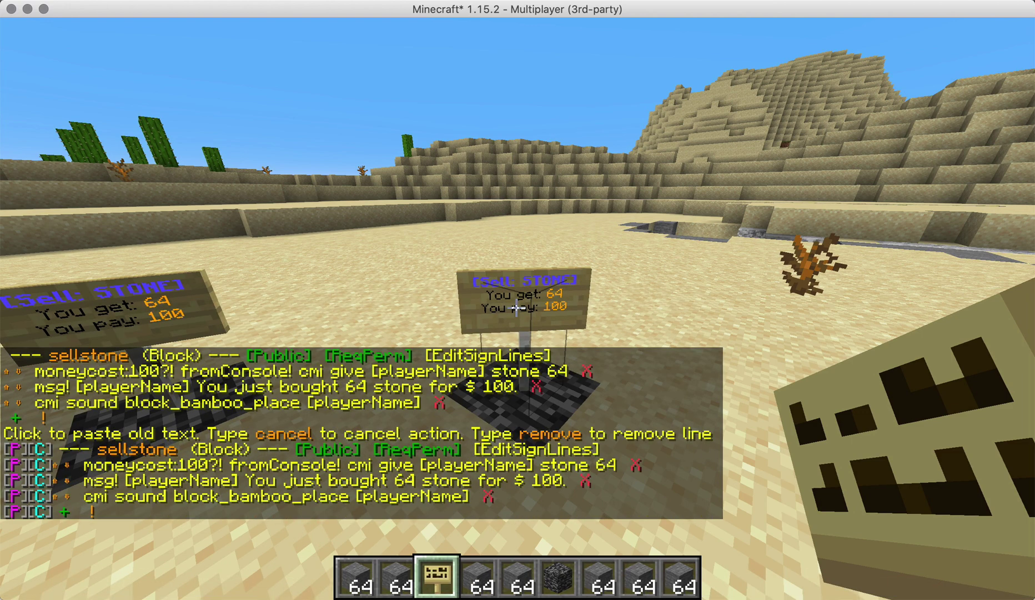
{"action": "key", "text": "t"}
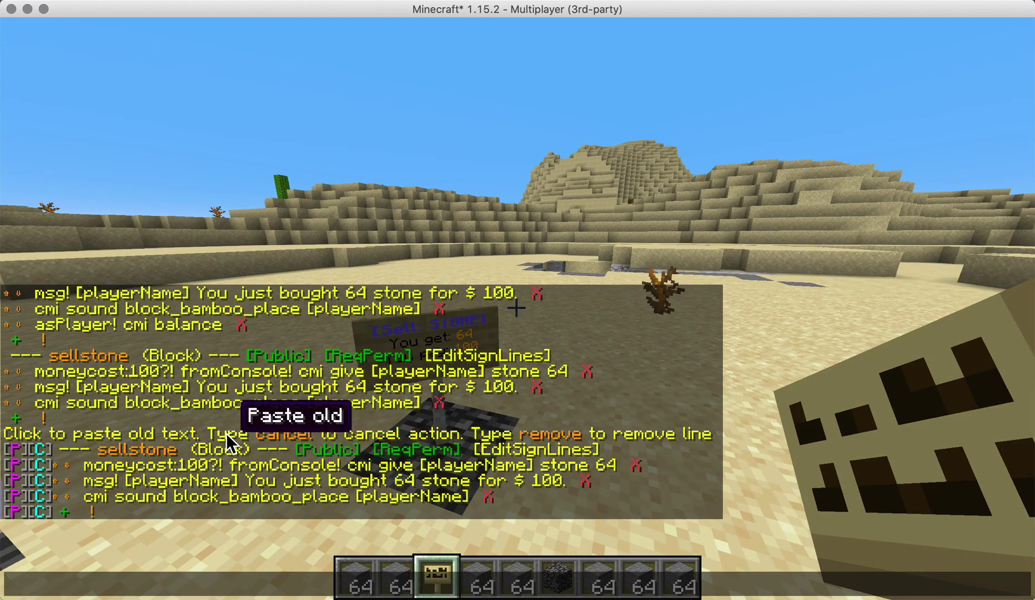
{"action": "key", "text": "super+shift+4"}
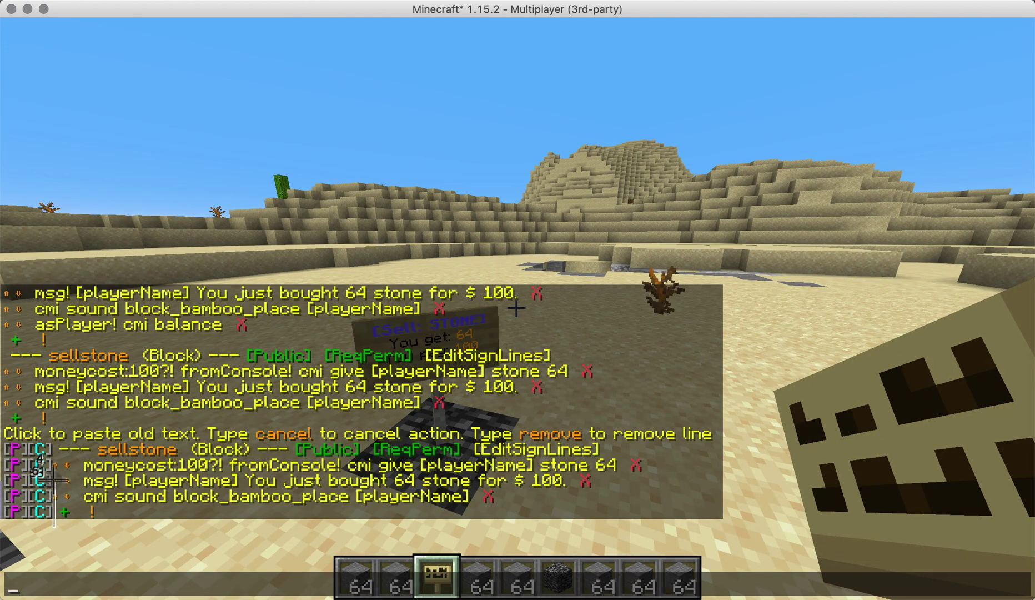
{"action": "mouse_move", "coordinate": [55, 526]}
{"action": "left_mouse_down"}
{"action": "mouse_move", "coordinate": [3, 422]}
{"action": "mouse_move", "coordinate": [1, 442]}
{"action": "mouse_move", "coordinate": [3, 431]}
{"action": "mouse_move", "coordinate": [83, 425]}
{"action": "mouse_move", "coordinate": [22, 425]}
{"action": "mouse_move", "coordinate": [70, 537]}
{"action": "left_mouse_up"}
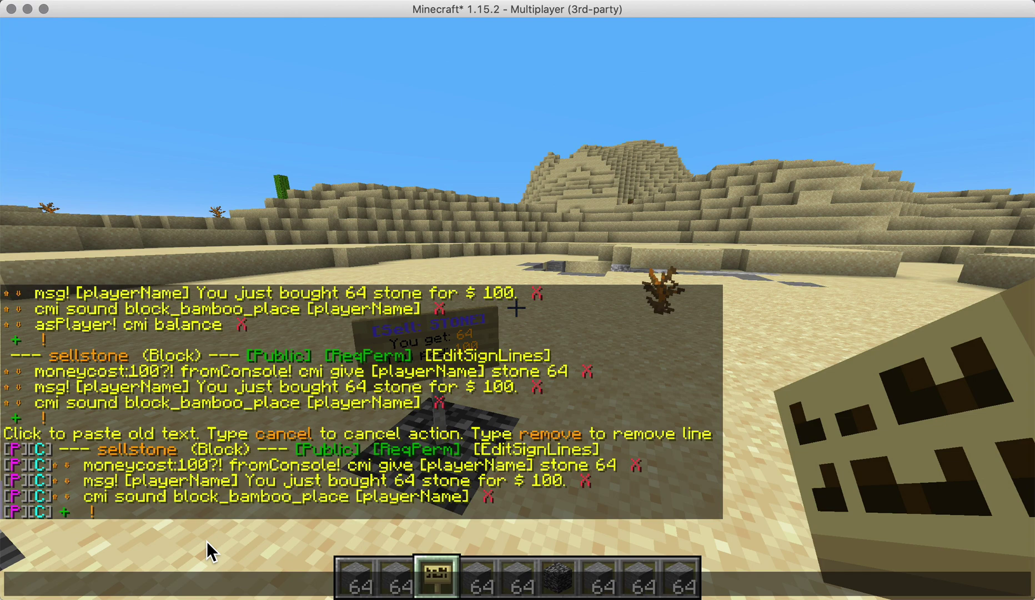
Close the chat and walk around viewing both signs reading You get: 64, You pay: 100.
{"action": "key", "text": "Escape"}
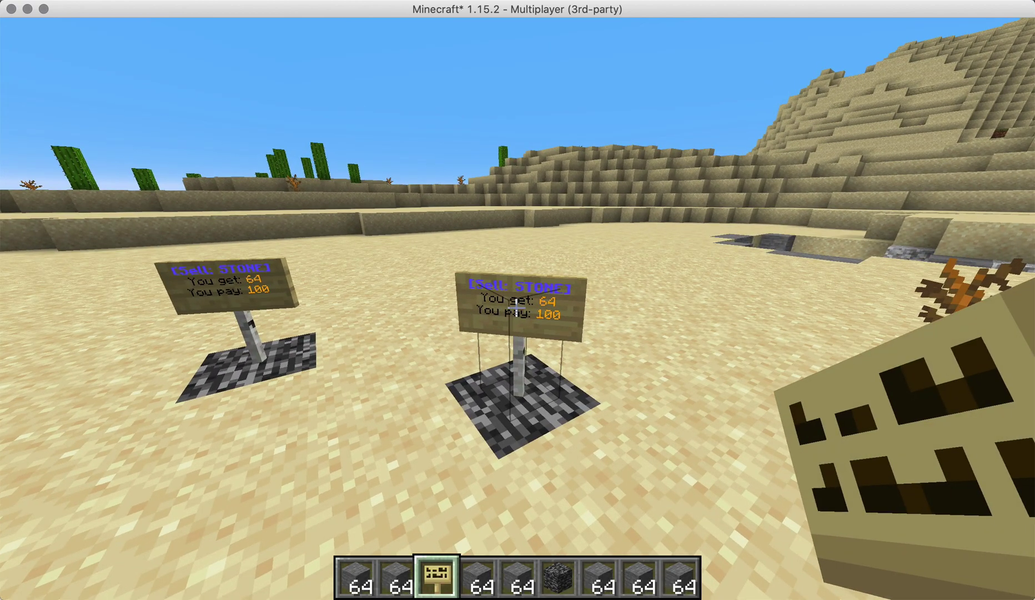
{"action": "key", "text": "s"}
{"action": "key", "text": "w"}
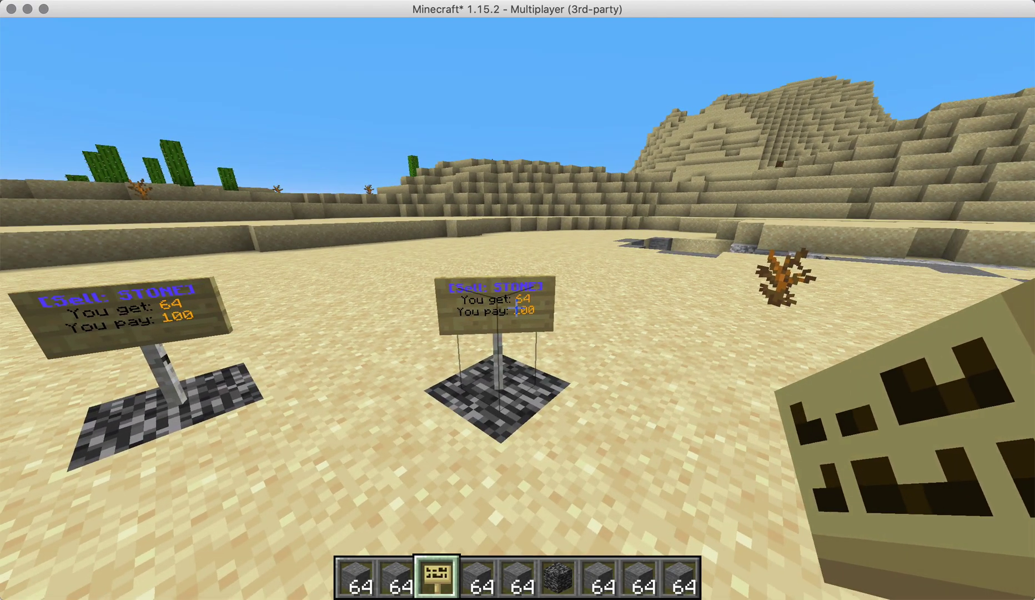
{"action": "key", "text": "w"}
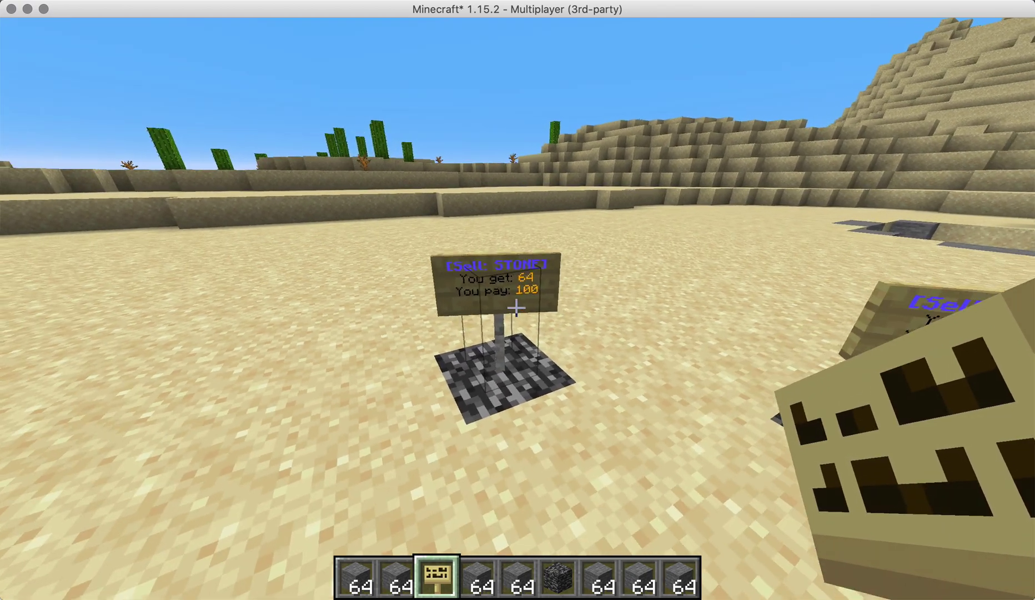
{"action": "key", "text": "s"}
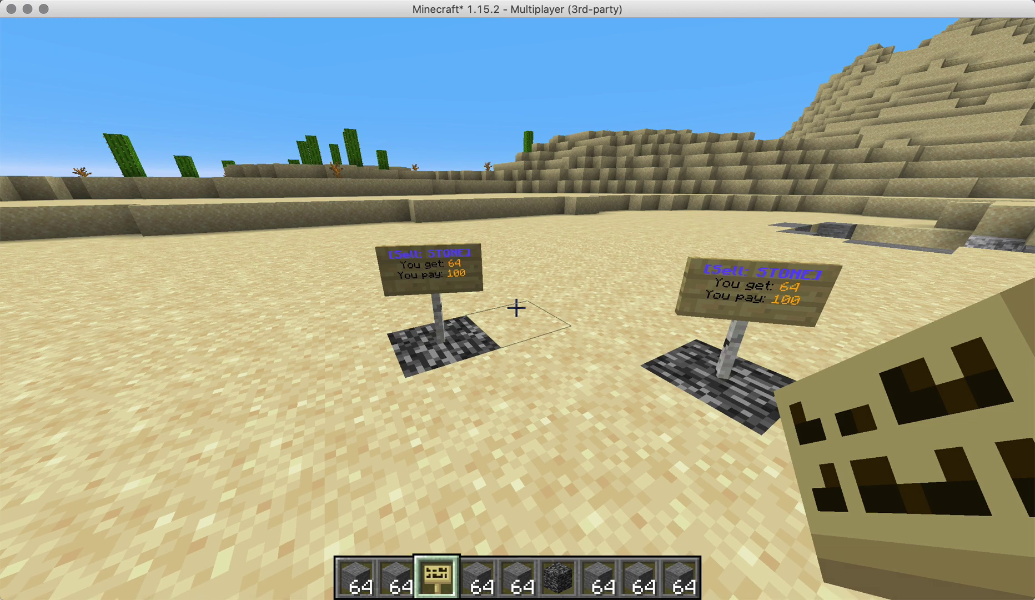
{"action": "key", "text": "w"}
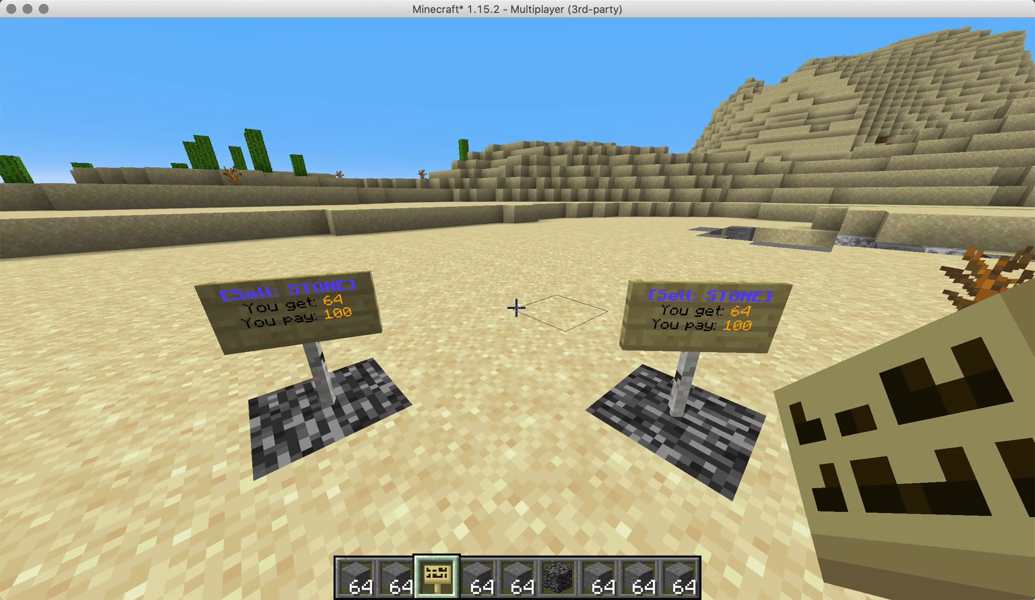